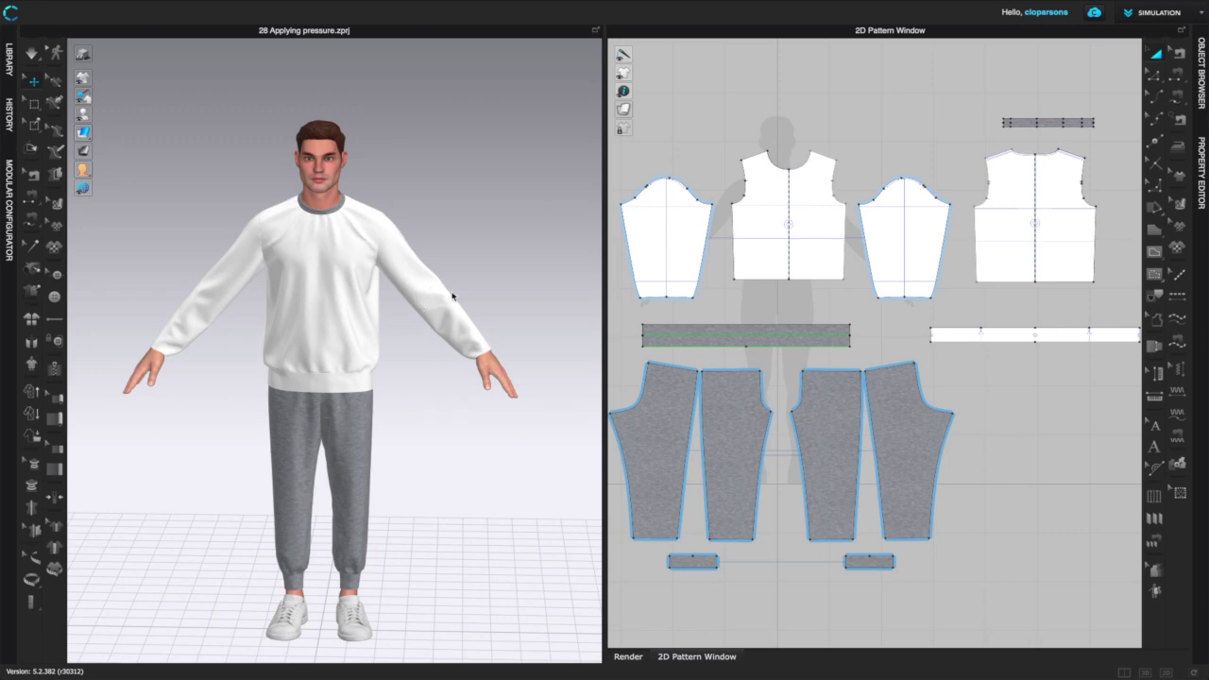
Bring up the dbl cable.png double-cable knit image in Preview, then move on to Photoshop.
{"action": "key", "text": "super+Tab"}
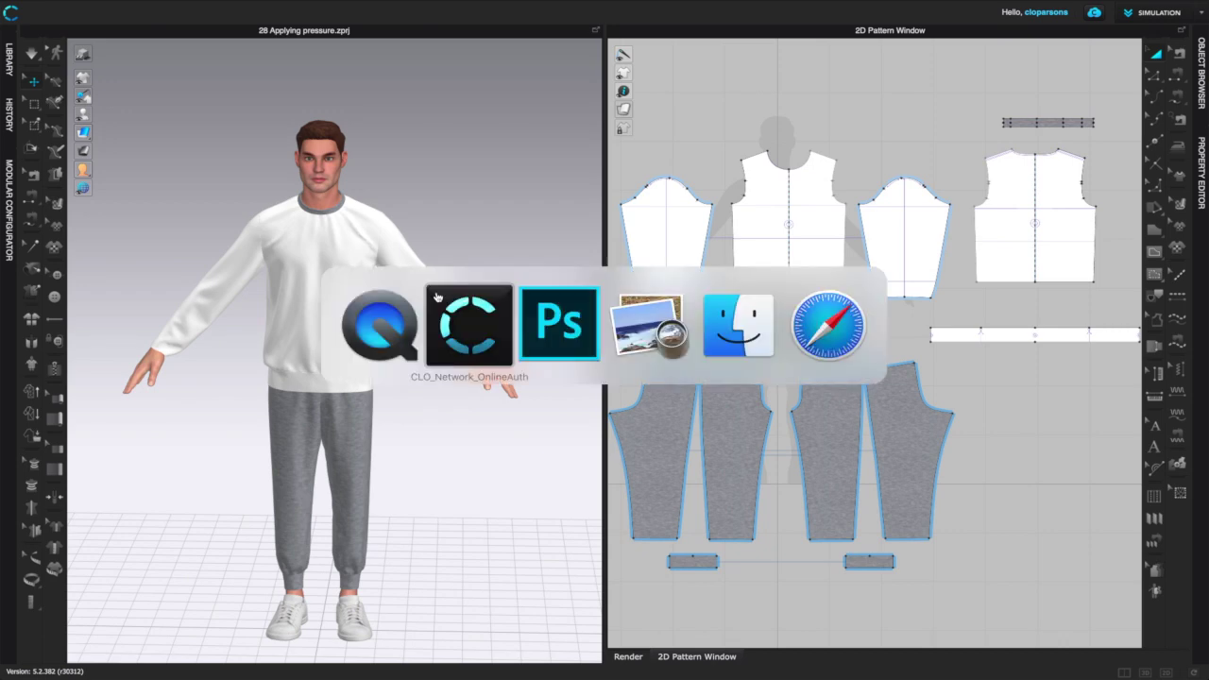
{"action": "left_click", "coordinate": [646, 326]}
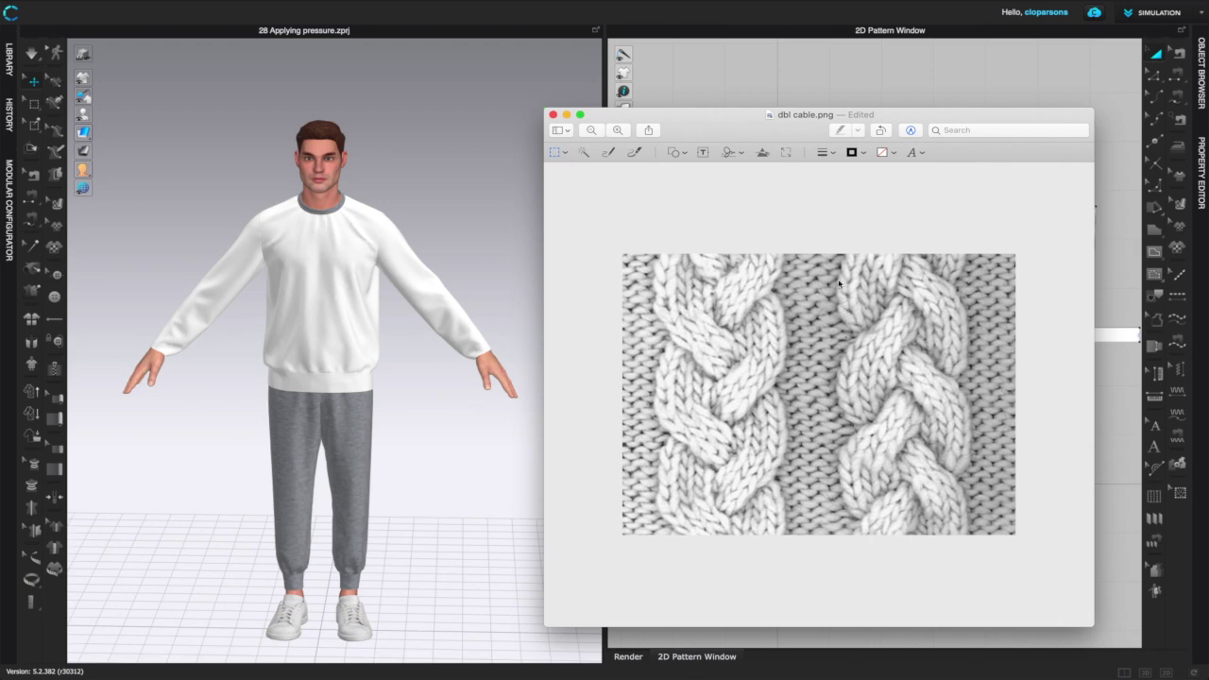
{"action": "key", "text": "super+Tab"}
{"action": "key", "text": "super+Tab"}
{"action": "key", "text": "super+Tab"}
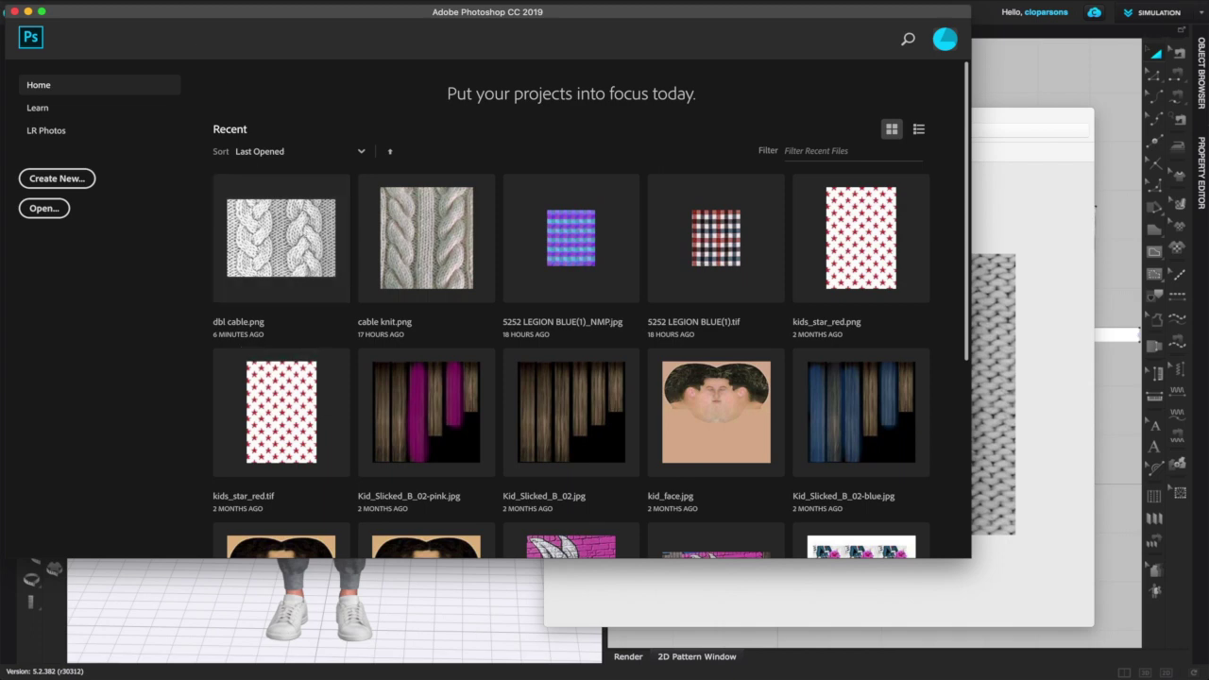
Open dbl cable.png from the CLO swatches knits folder in Photoshop via File > Open.
{"action": "left_click", "coordinate": [142, 1]}
{"action": "left_click", "coordinate": [155, 5]}
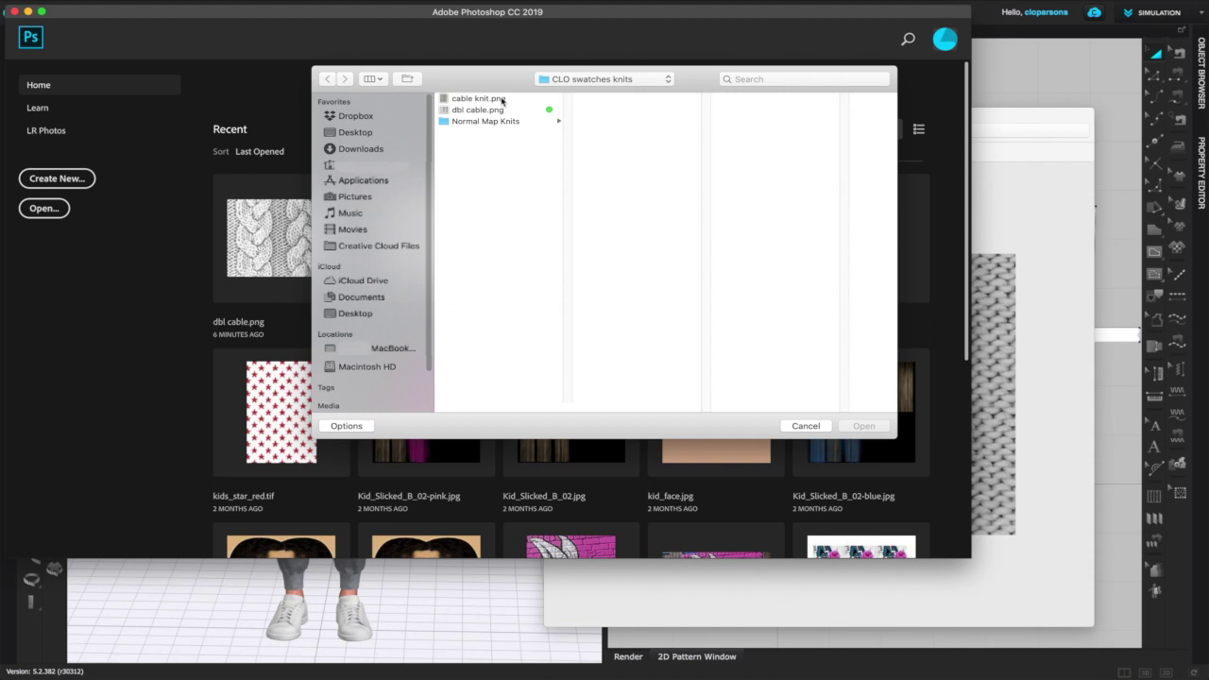
{"action": "left_click", "coordinate": [489, 110]}
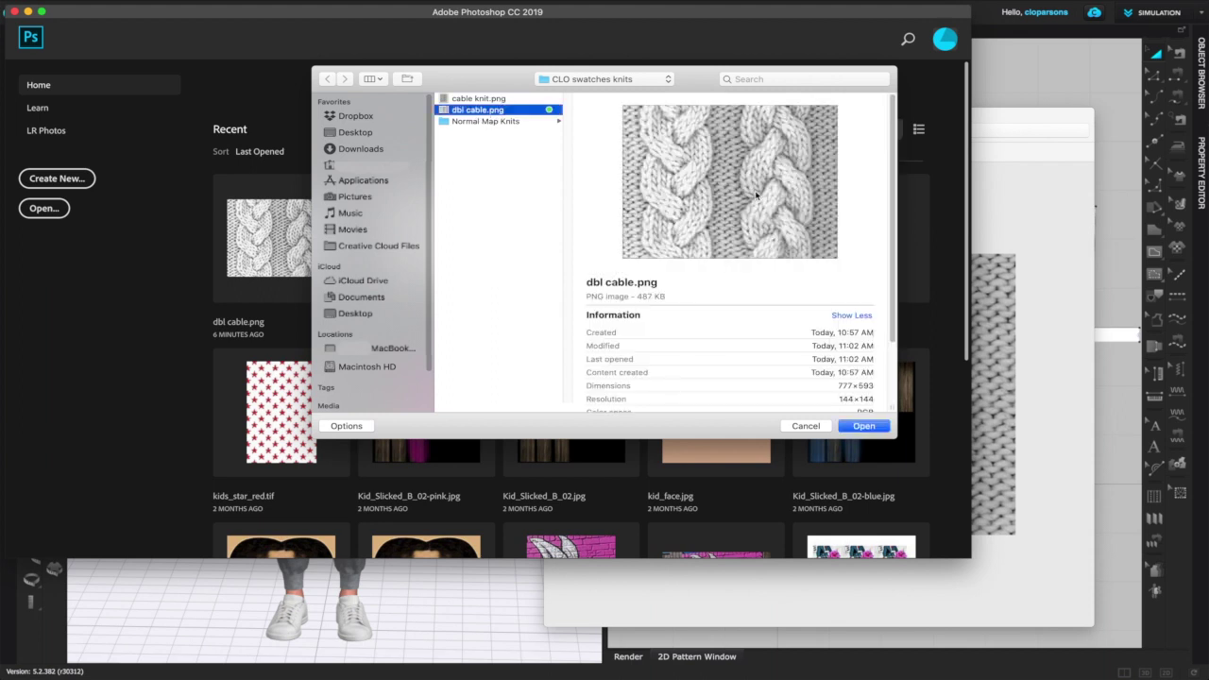
{"action": "left_click", "coordinate": [862, 426]}
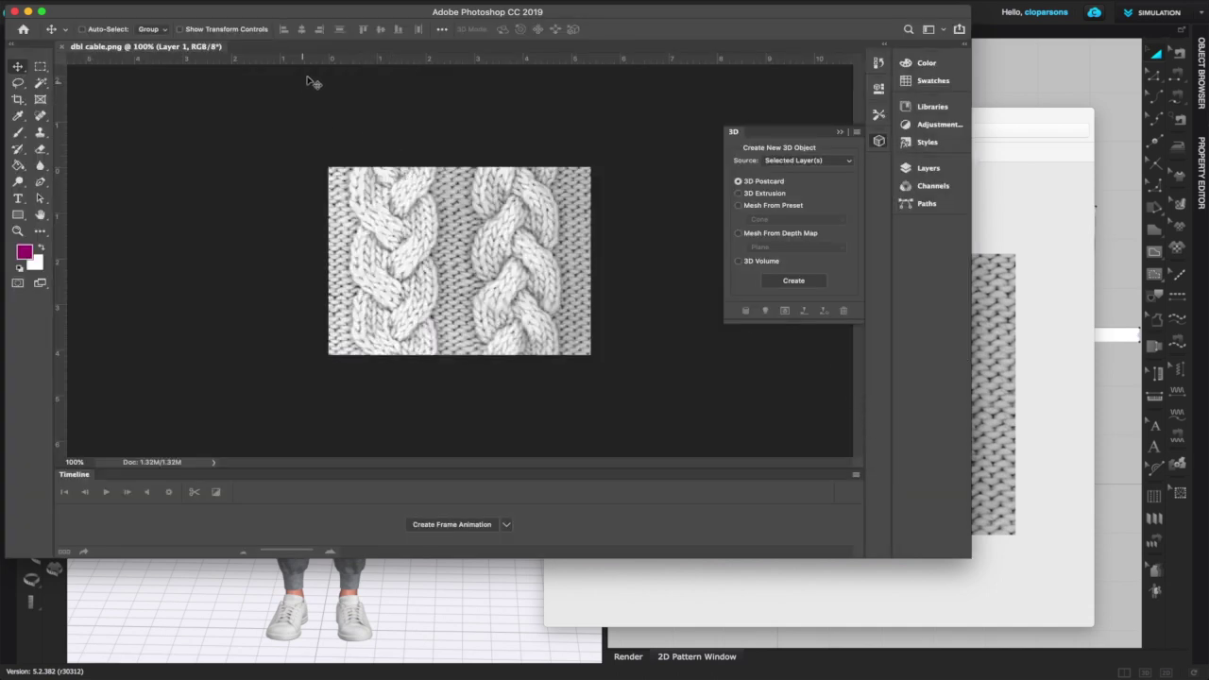
Start Filter > 3D > Generate Normal Map on the knit image, keeping the Sphere preview.
{"action": "left_click", "coordinate": [330, 0]}
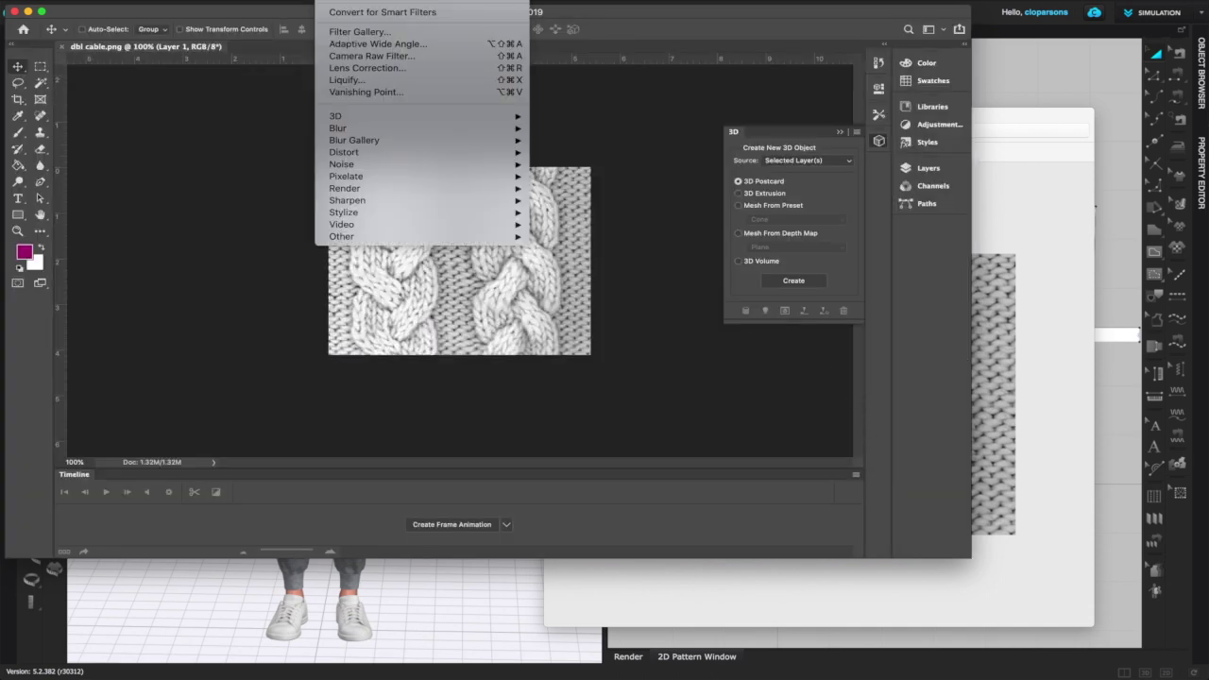
{"action": "mouse_move", "coordinate": [373, 118]}
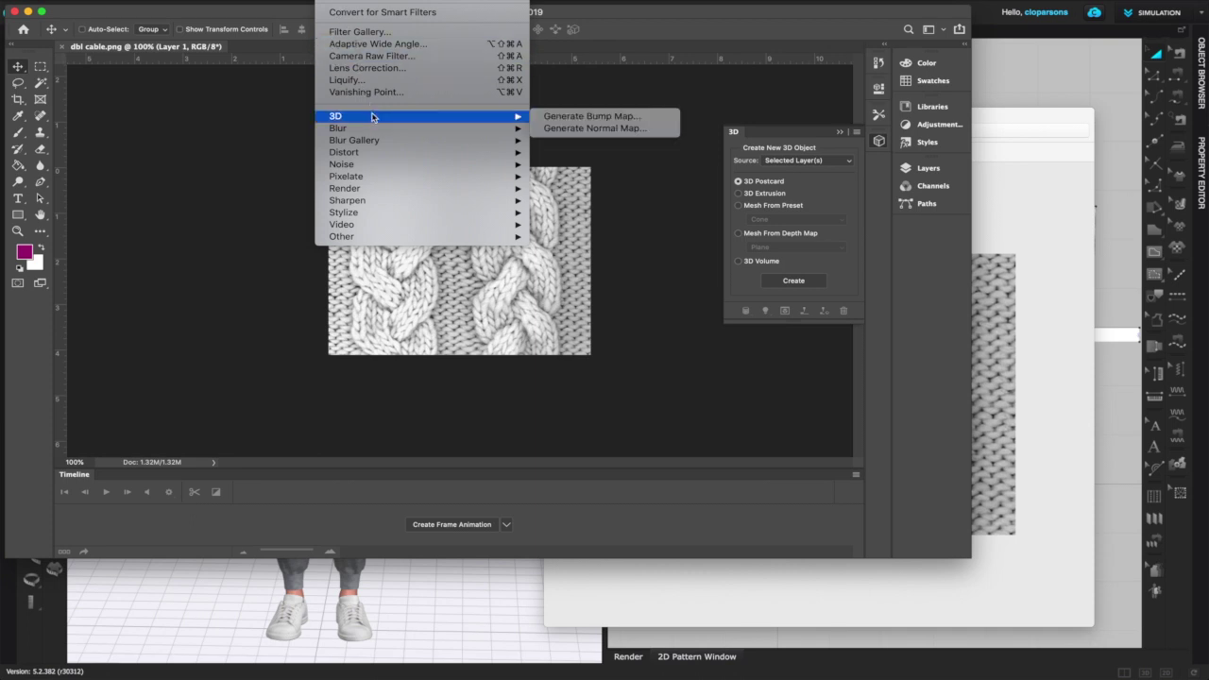
{"action": "left_click", "coordinate": [594, 132]}
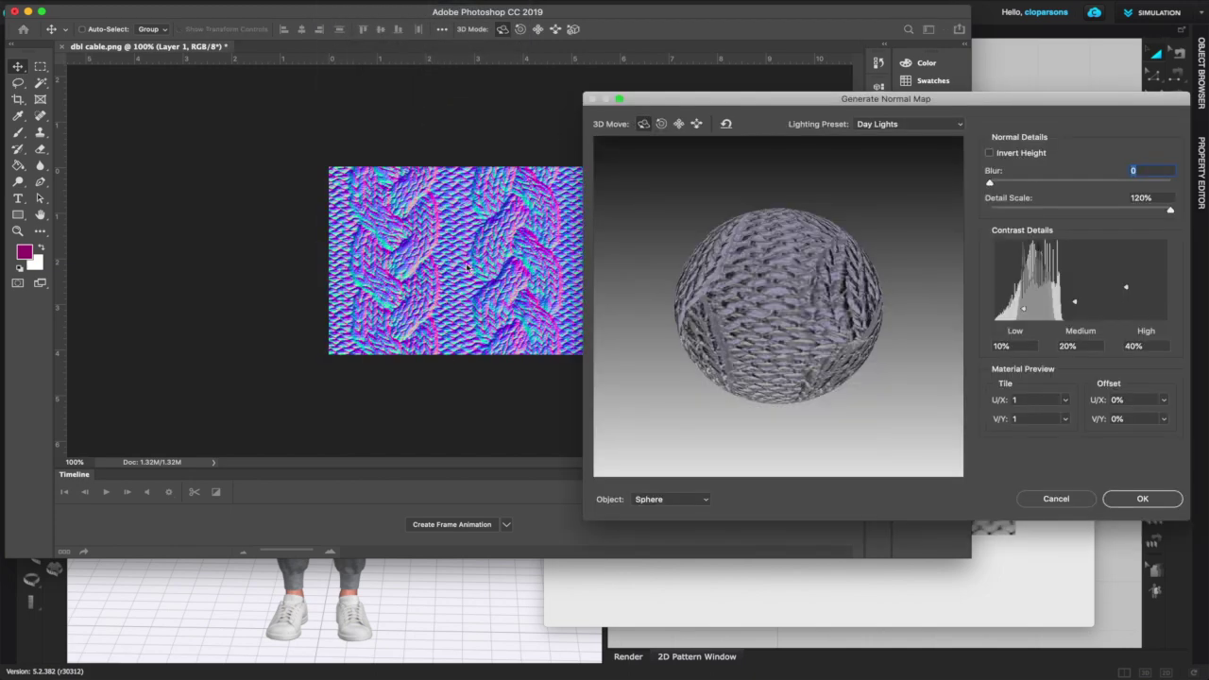
{"action": "left_click", "coordinate": [706, 500]}
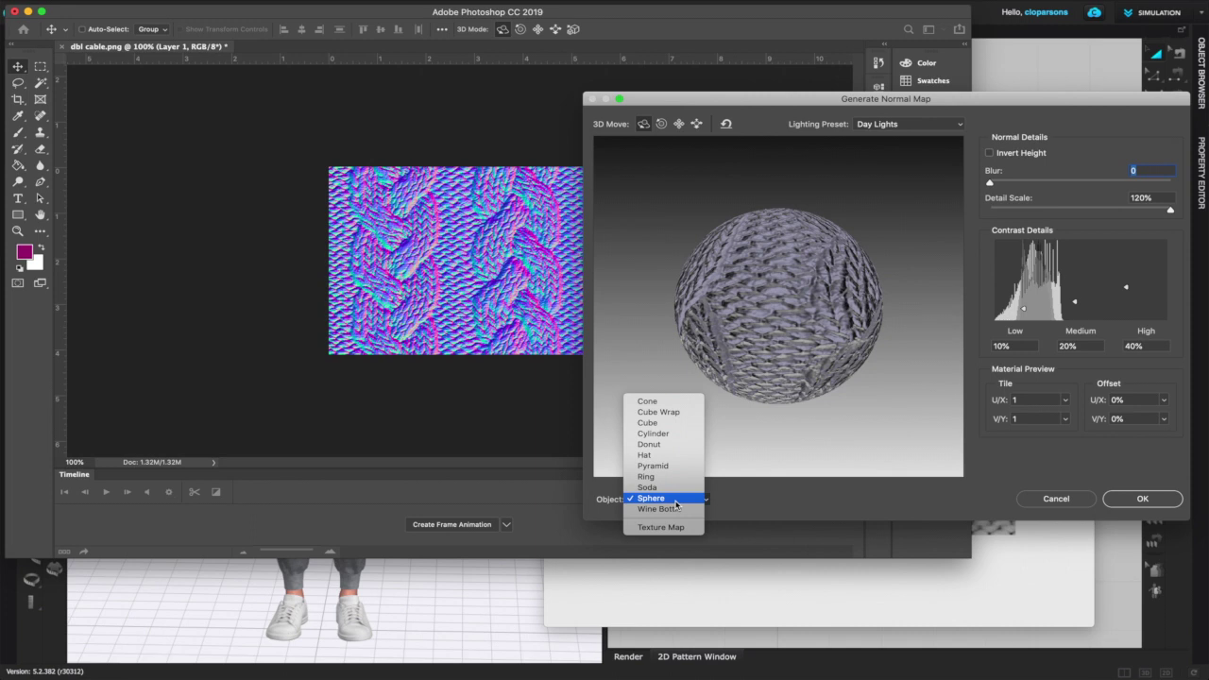
{"action": "left_click", "coordinate": [676, 500]}
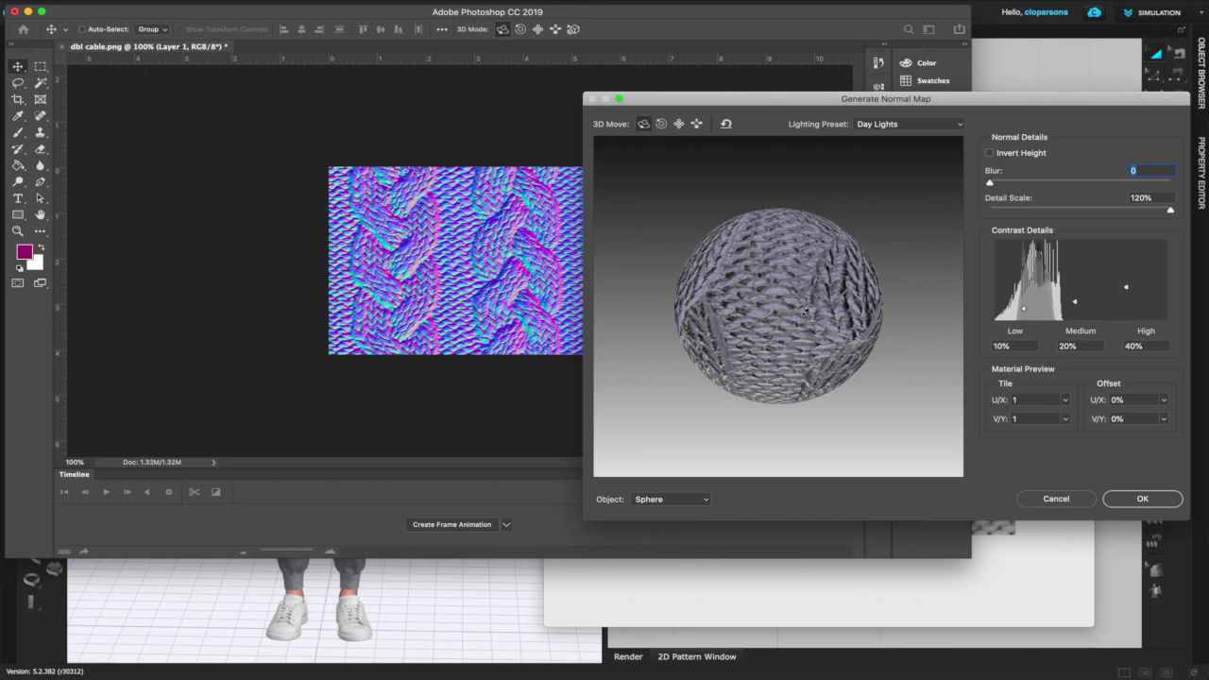
Rotate the normal map preview on a sphere and a cylinder, then return to Sphere.
{"action": "left_click_drag", "start_coordinate": [824, 327], "coordinate": [772, 330]}
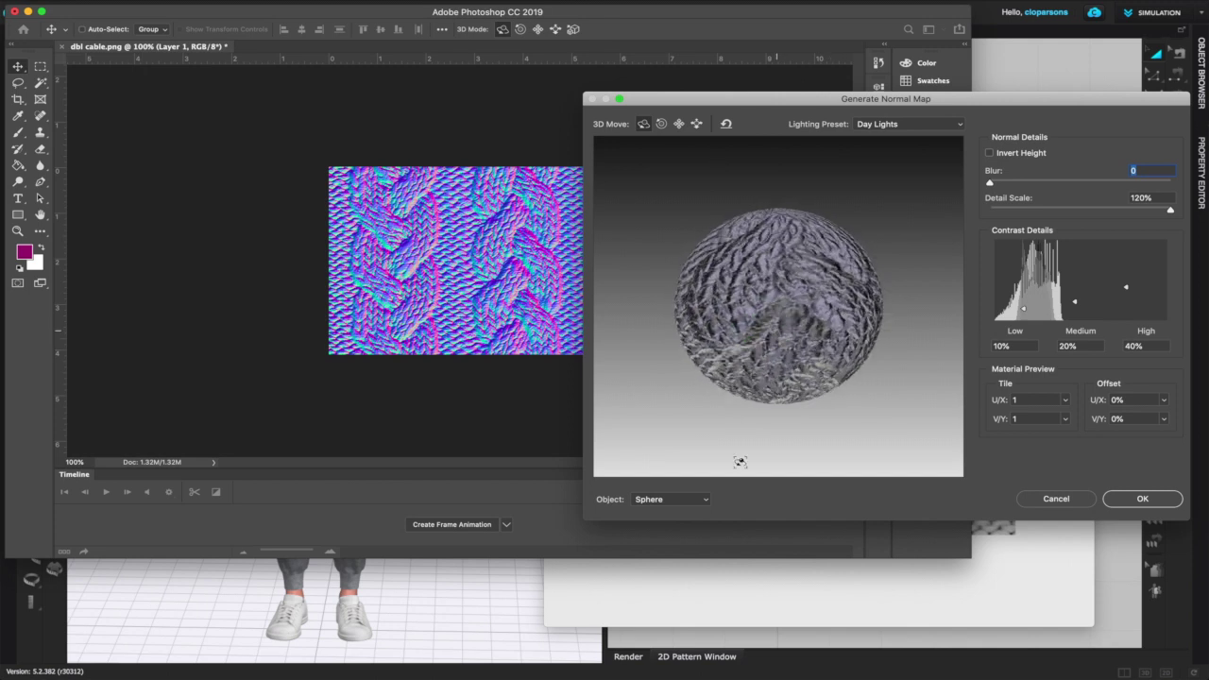
{"action": "left_click", "coordinate": [707, 501]}
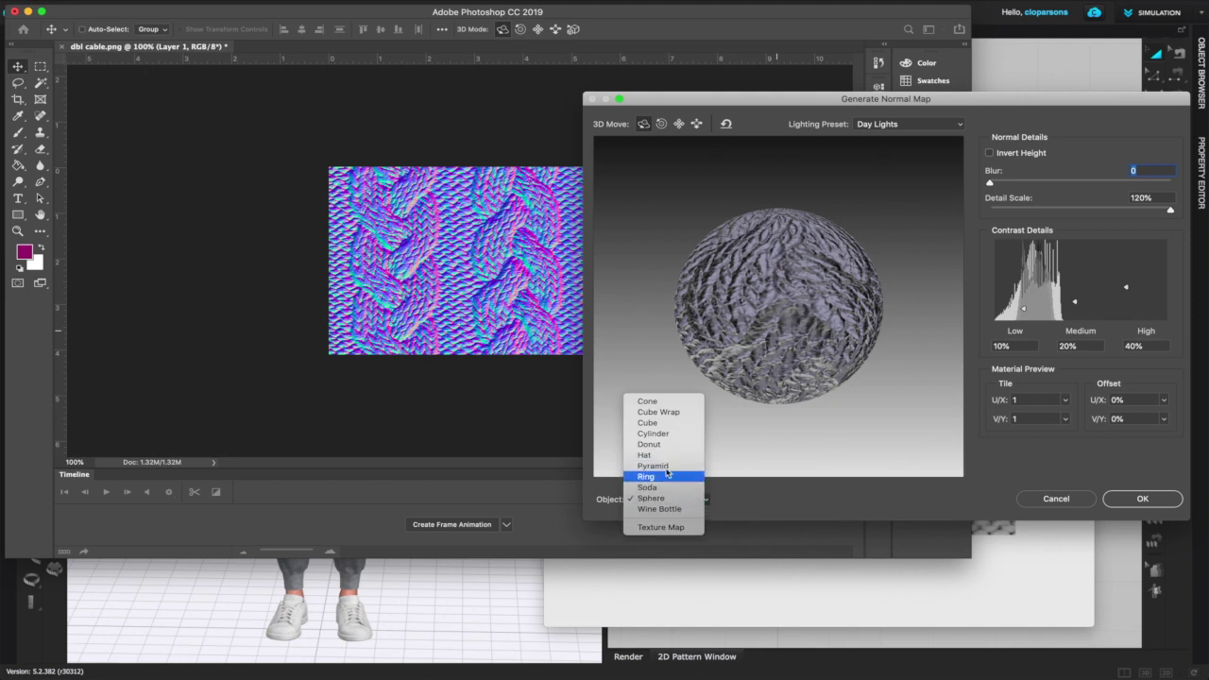
{"action": "left_click", "coordinate": [671, 436]}
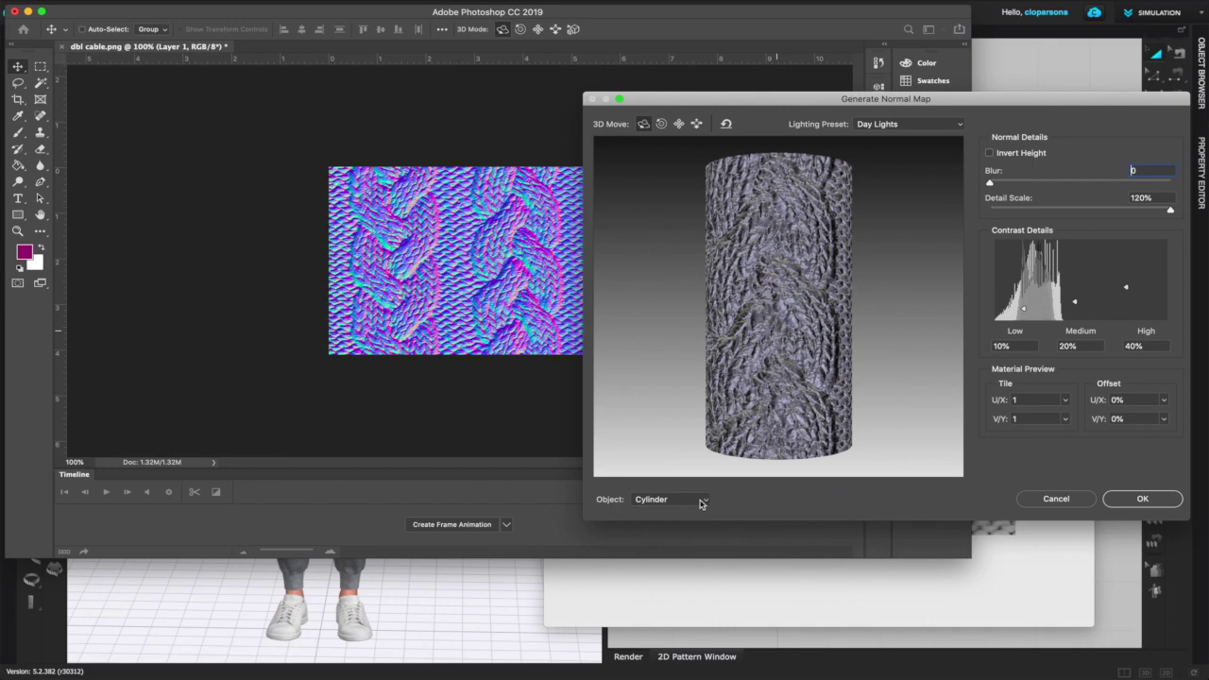
{"action": "mouse_move", "coordinate": [766, 450]}
{"action": "left_mouse_down"}
{"action": "mouse_move", "coordinate": [714, 434]}
{"action": "mouse_move", "coordinate": [676, 441]}
{"action": "mouse_move", "coordinate": [661, 424]}
{"action": "mouse_move", "coordinate": [696, 391]}
{"action": "mouse_move", "coordinate": [787, 446]}
{"action": "left_mouse_up"}
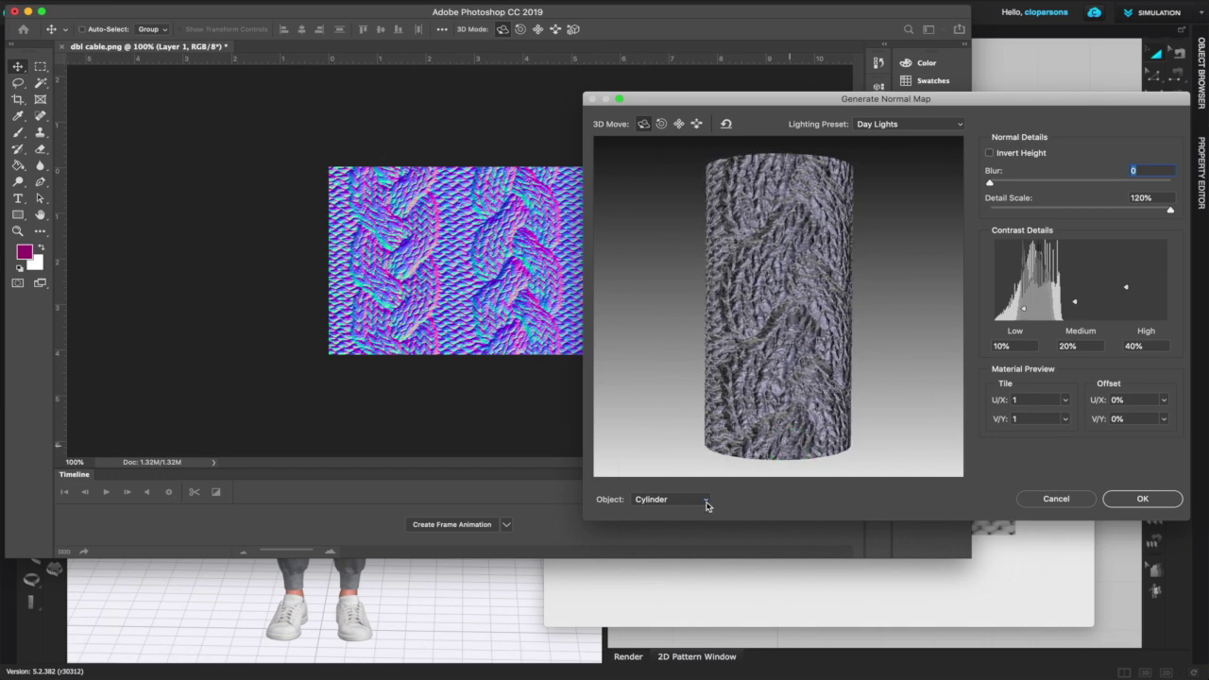
{"action": "left_click", "coordinate": [705, 500]}
{"action": "left_click", "coordinate": [654, 563]}
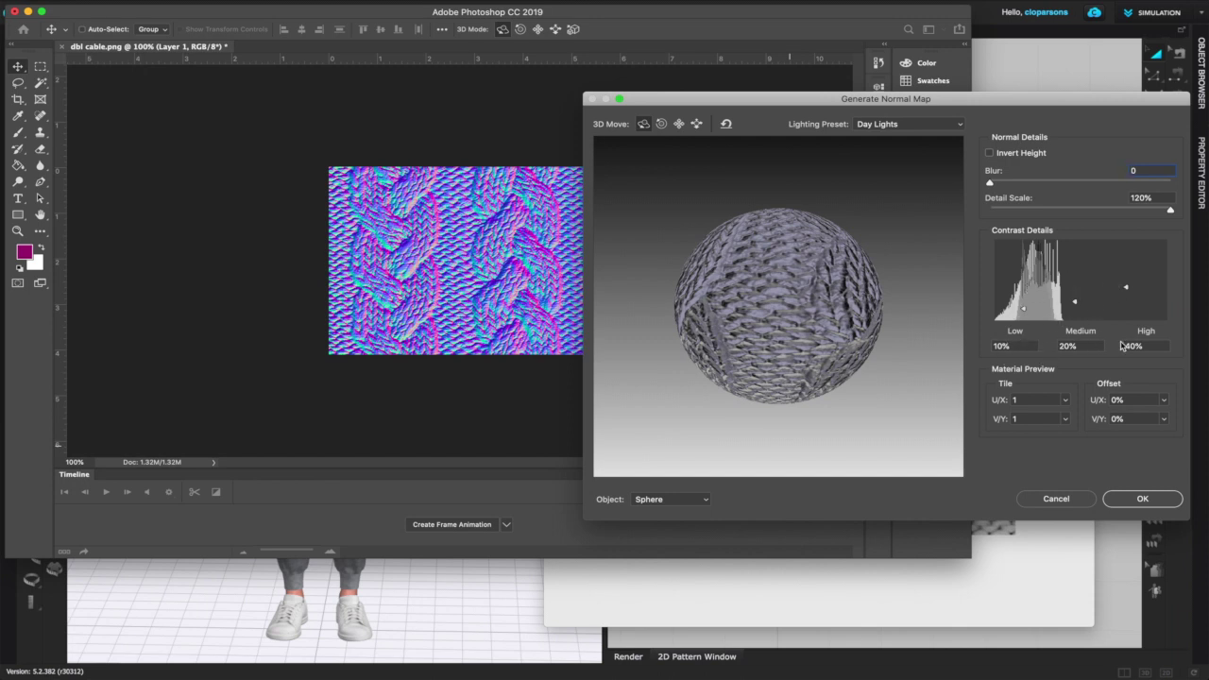
{"action": "left_click", "coordinate": [999, 346]}
Set contrast details Low 20%, Medium 30%, High 50% and apply the normal map.
{"action": "type", "text": "20"}
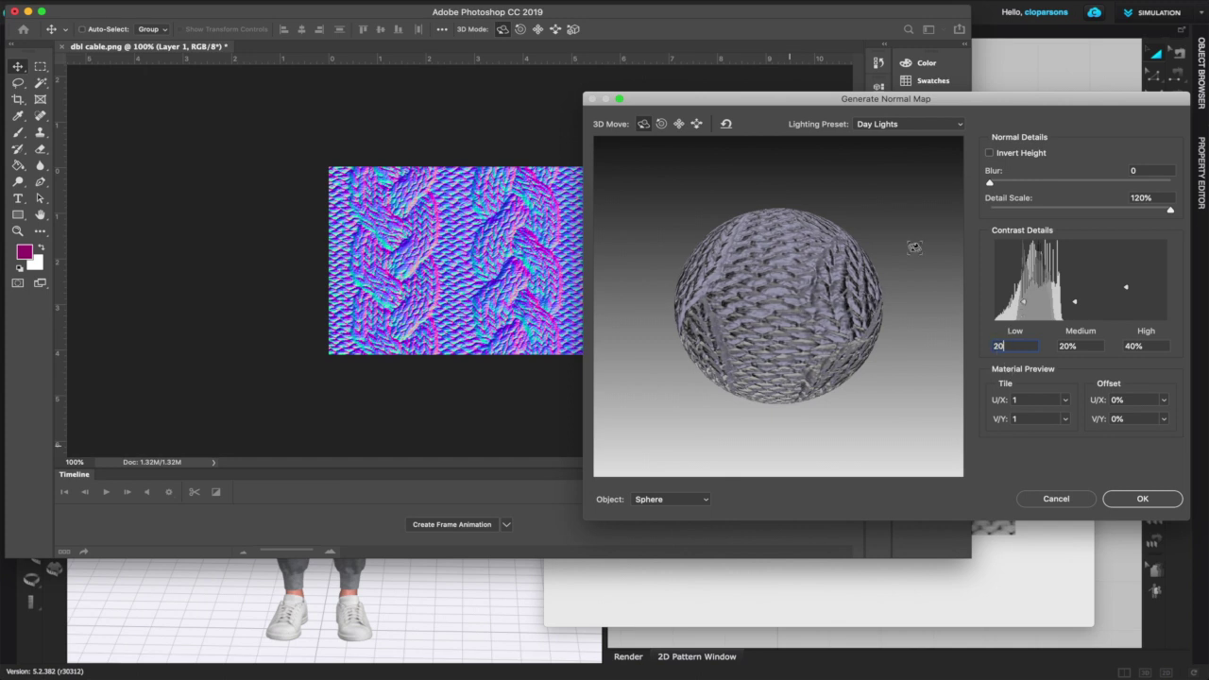
{"action": "left_click", "coordinate": [1063, 347]}
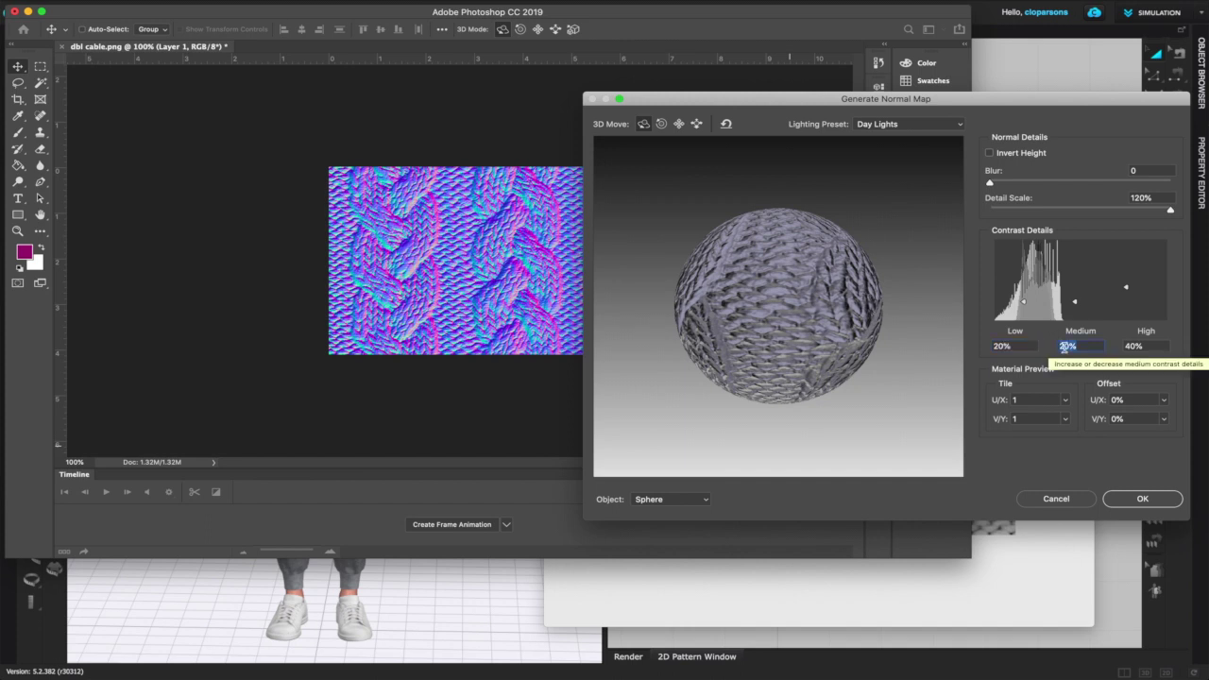
{"action": "type", "text": "30"}
{"action": "left_click", "coordinate": [1134, 346]}
{"action": "type", "text": "30"}
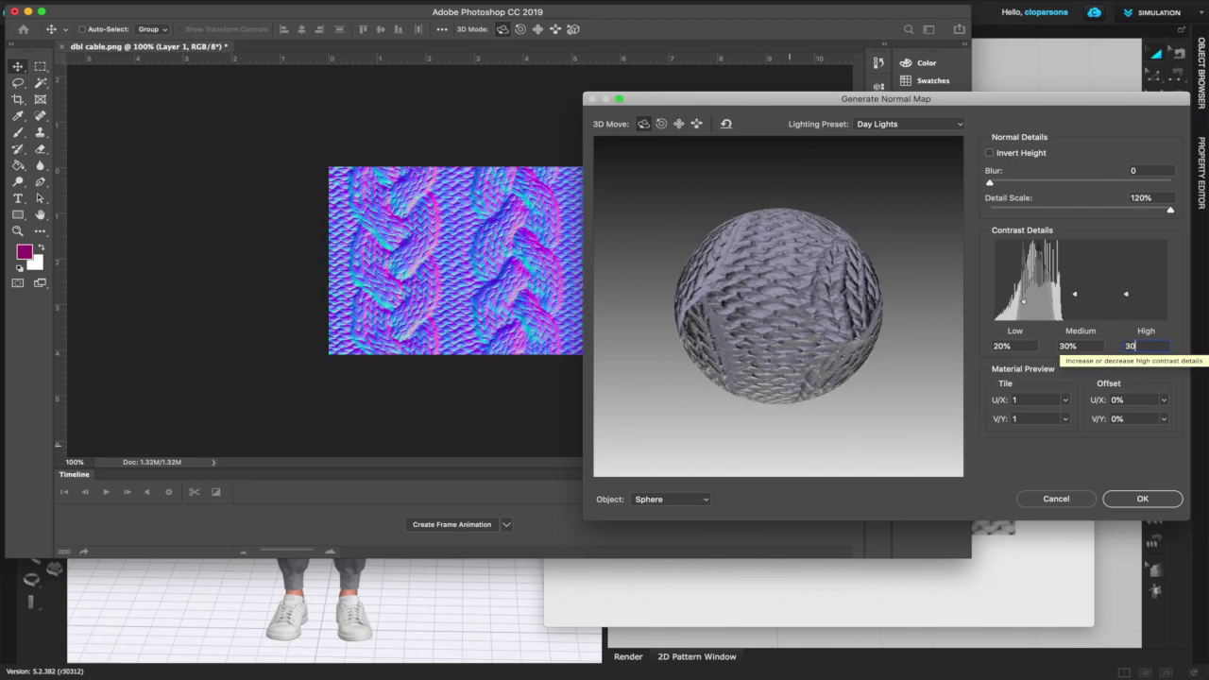
{"action": "key", "text": "BackSpace"}
{"action": "type", "text": "50"}
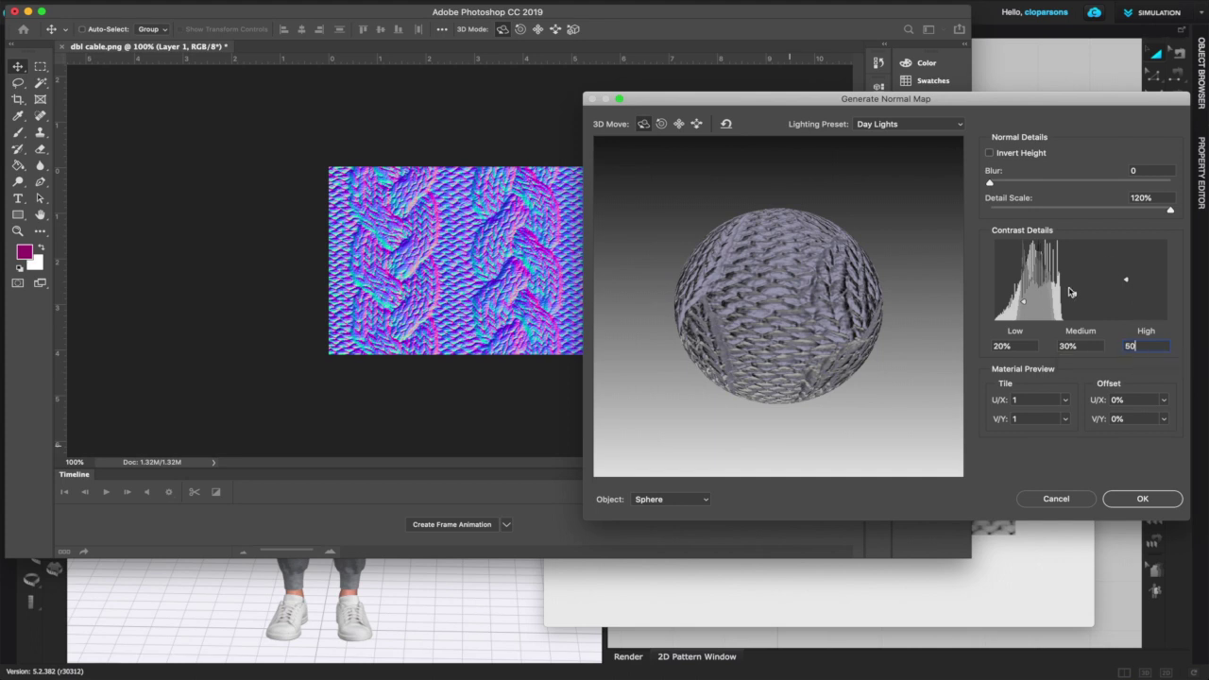
{"action": "left_click", "coordinate": [1143, 500]}
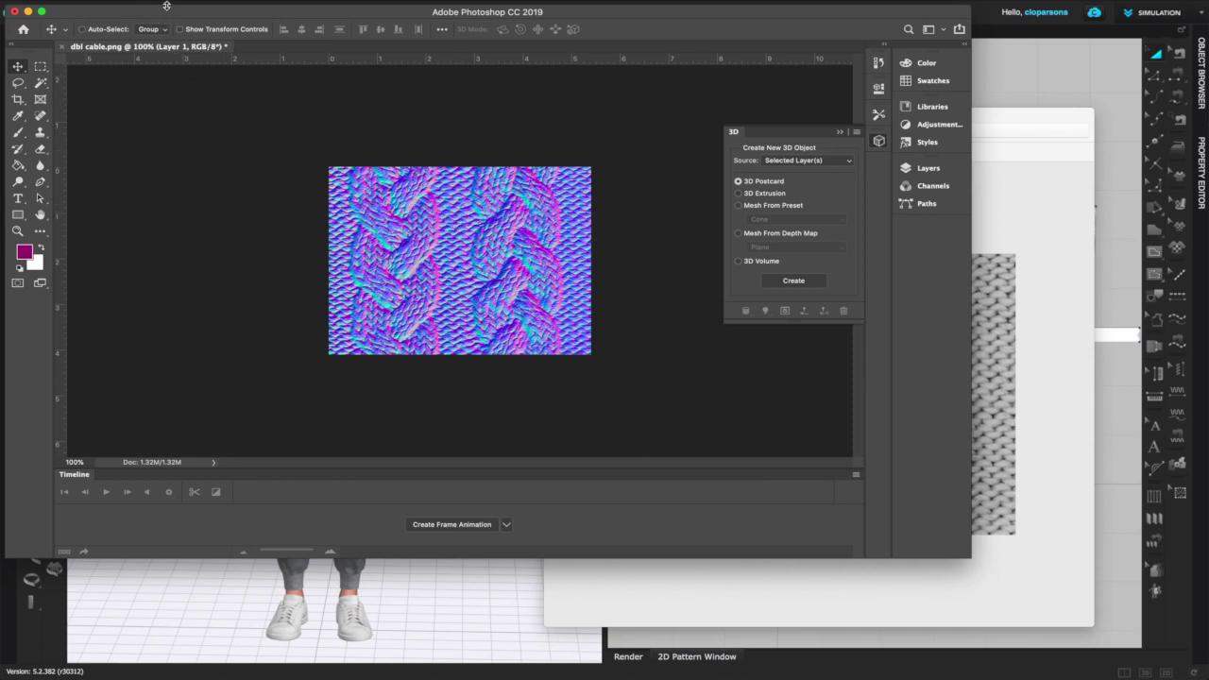
Save As a JPEG, targeting the Normal Map Knits folder.
{"action": "left_click", "coordinate": [126, 0]}
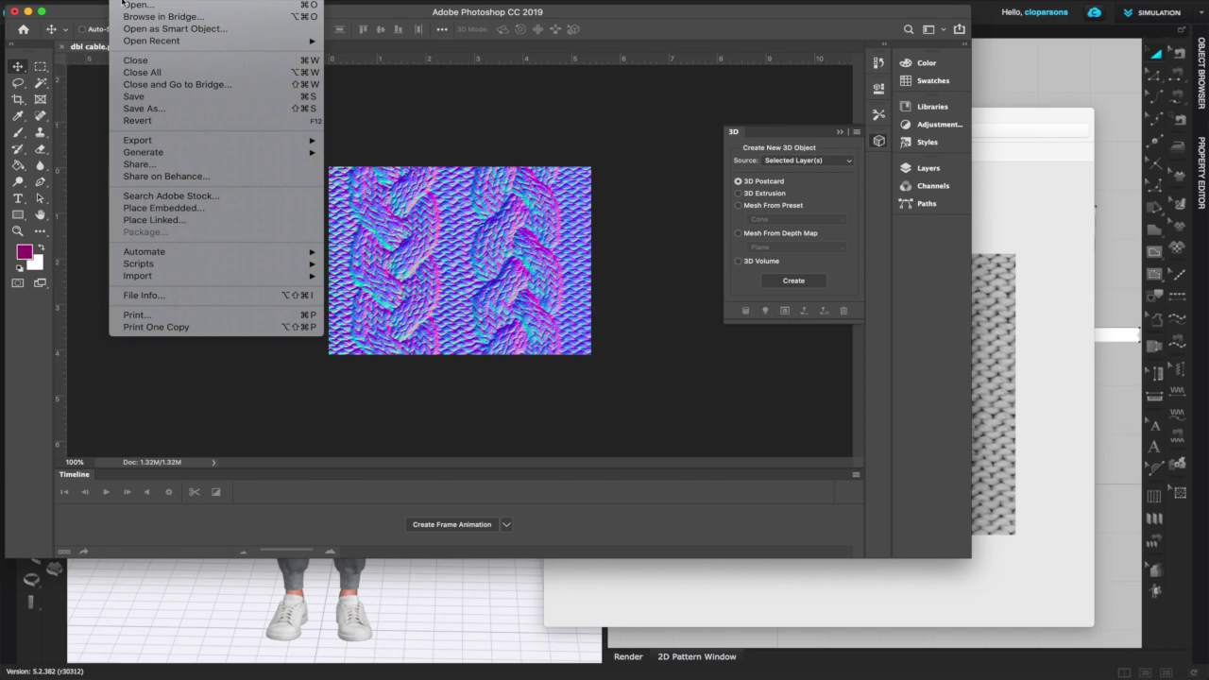
{"action": "left_click", "coordinate": [142, 108]}
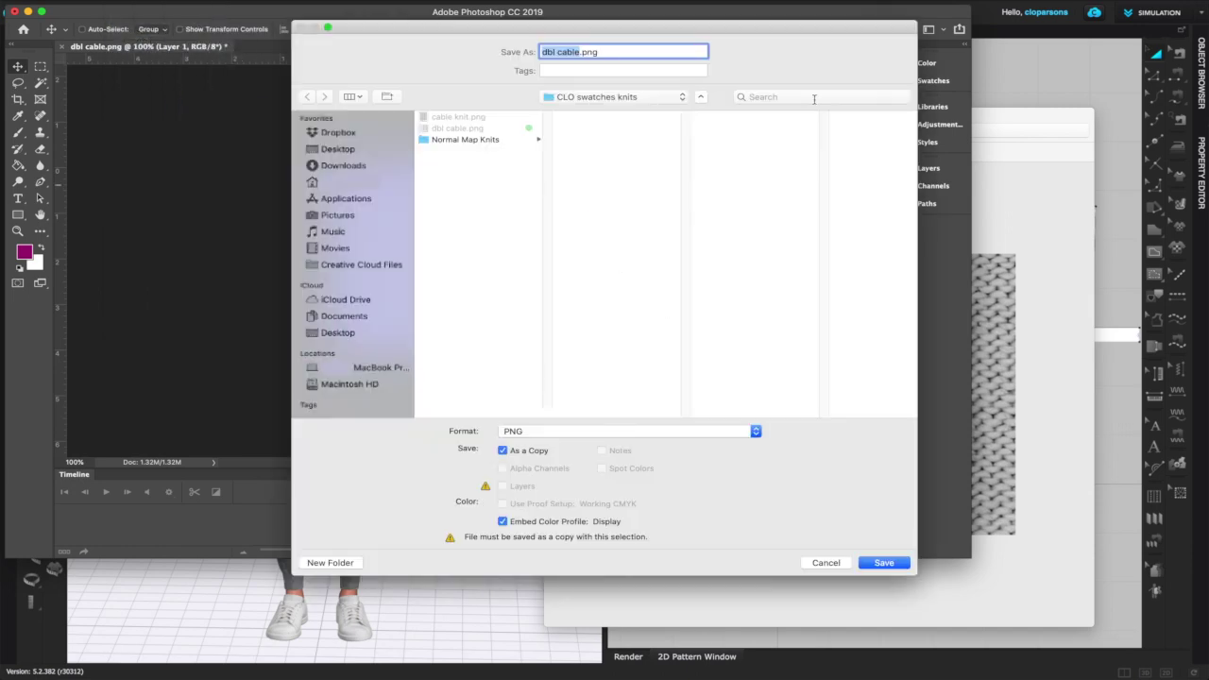
{"action": "left_click_drag", "start_coordinate": [784, 28], "coordinate": [881, 39]}
{"action": "left_click", "coordinate": [849, 442]}
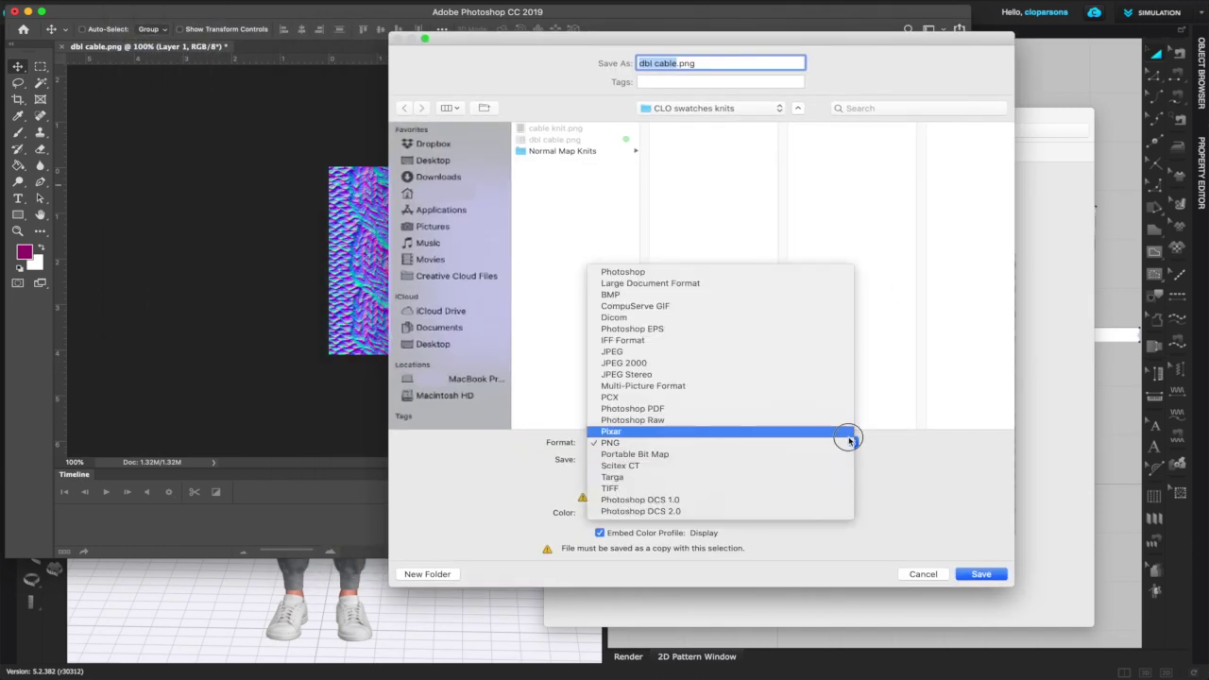
{"action": "left_click", "coordinate": [690, 352]}
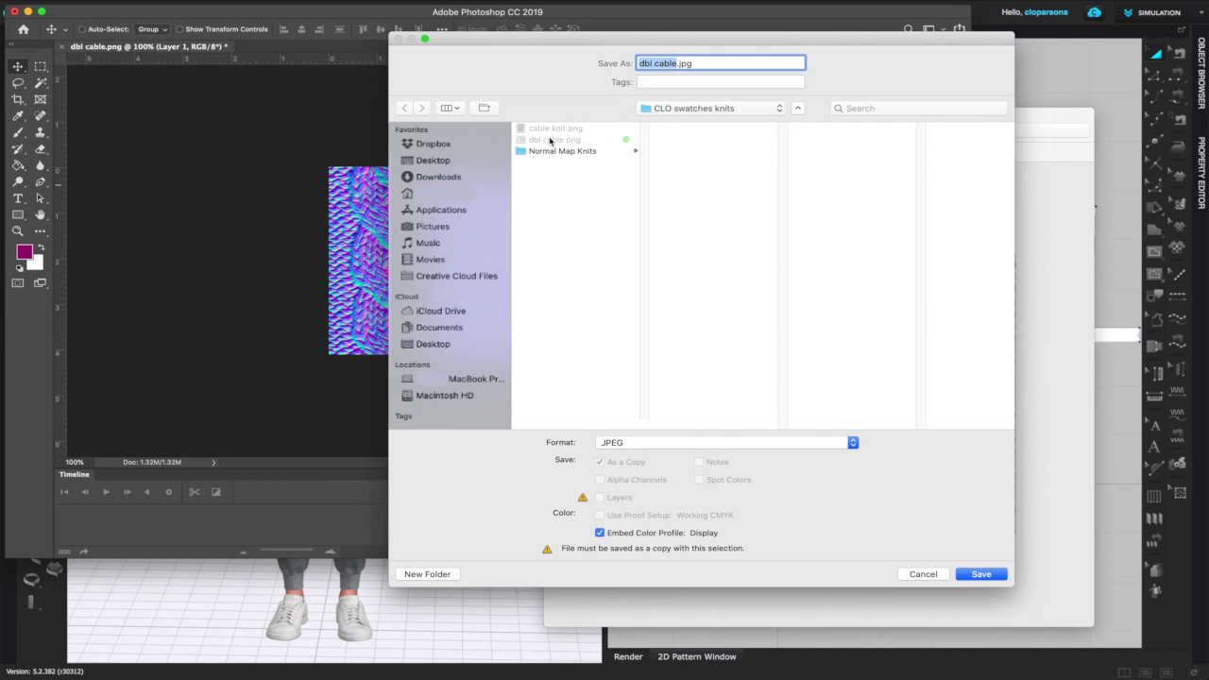
{"action": "left_click_drag", "start_coordinate": [549, 44], "coordinate": [657, 25]}
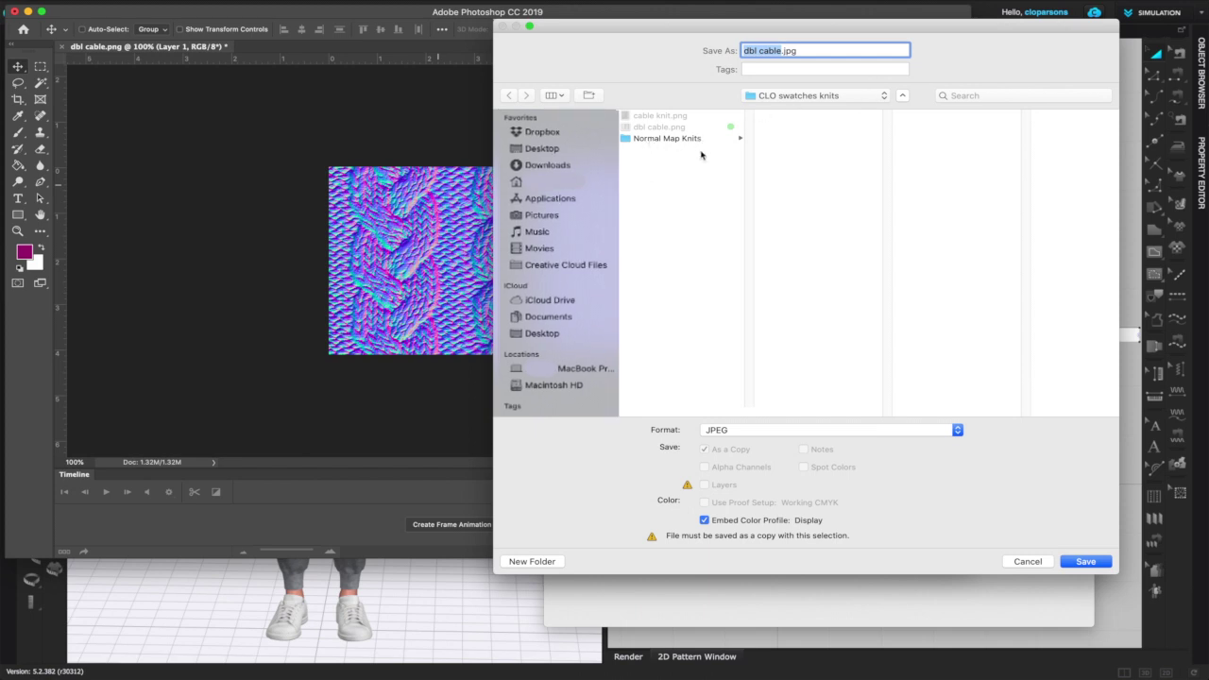
{"action": "left_click", "coordinate": [670, 139]}
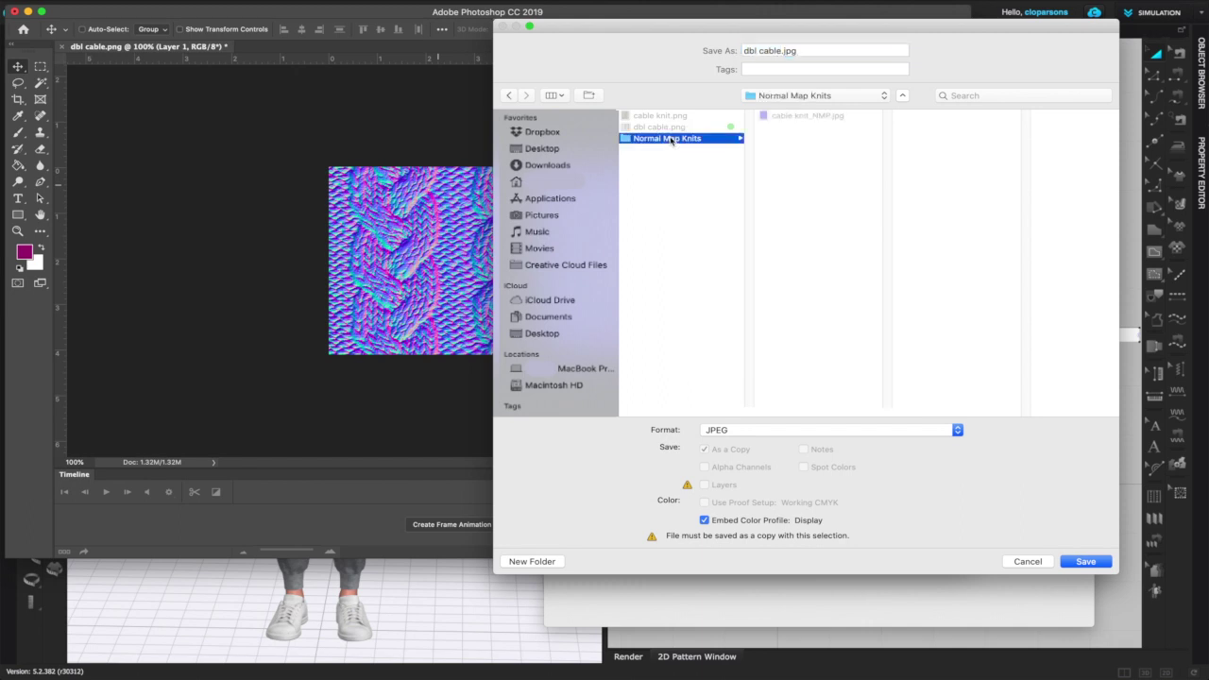
Name the file dbl cable_NMP and save it at maximum JPEG quality 12.
{"action": "left_click", "coordinate": [780, 50]}
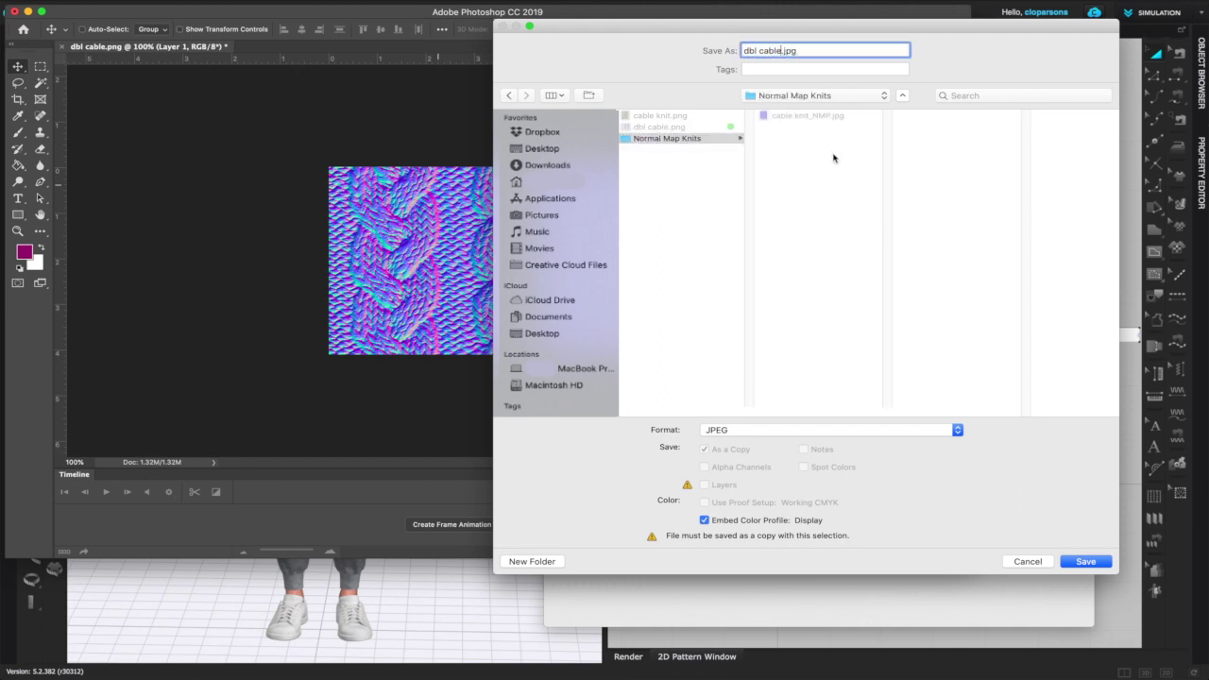
{"action": "type", "text": "_NMP"}
{"action": "left_click", "coordinate": [1098, 567]}
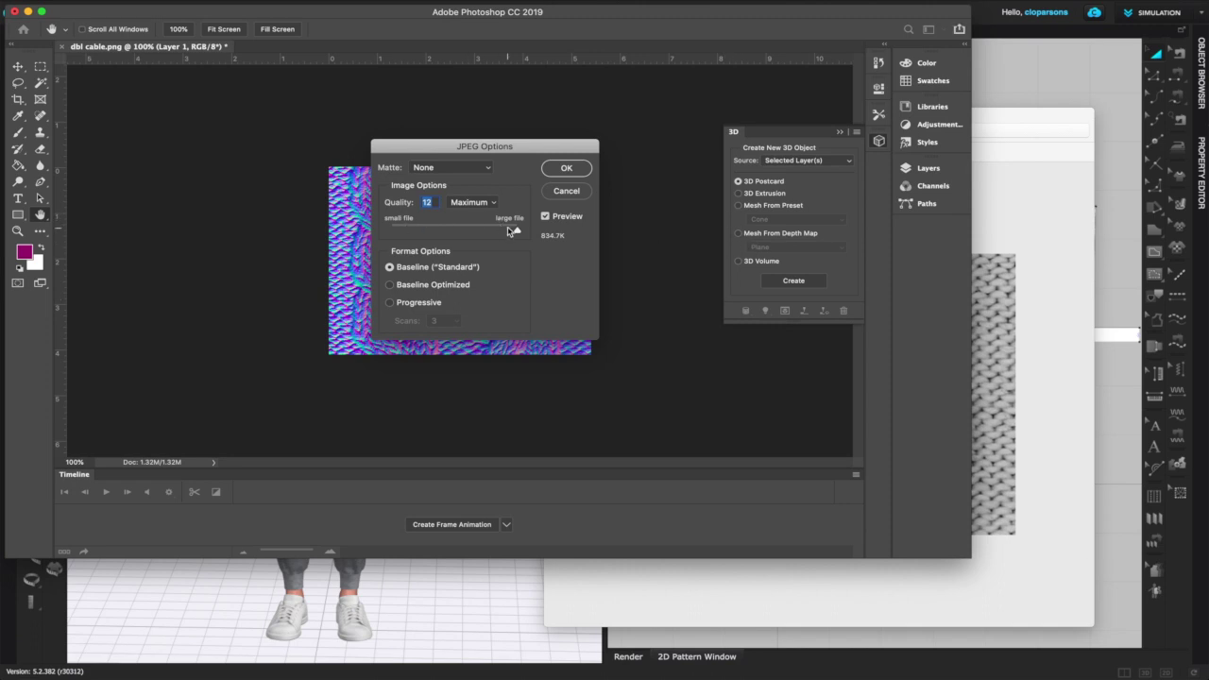
{"action": "left_click", "coordinate": [565, 170]}
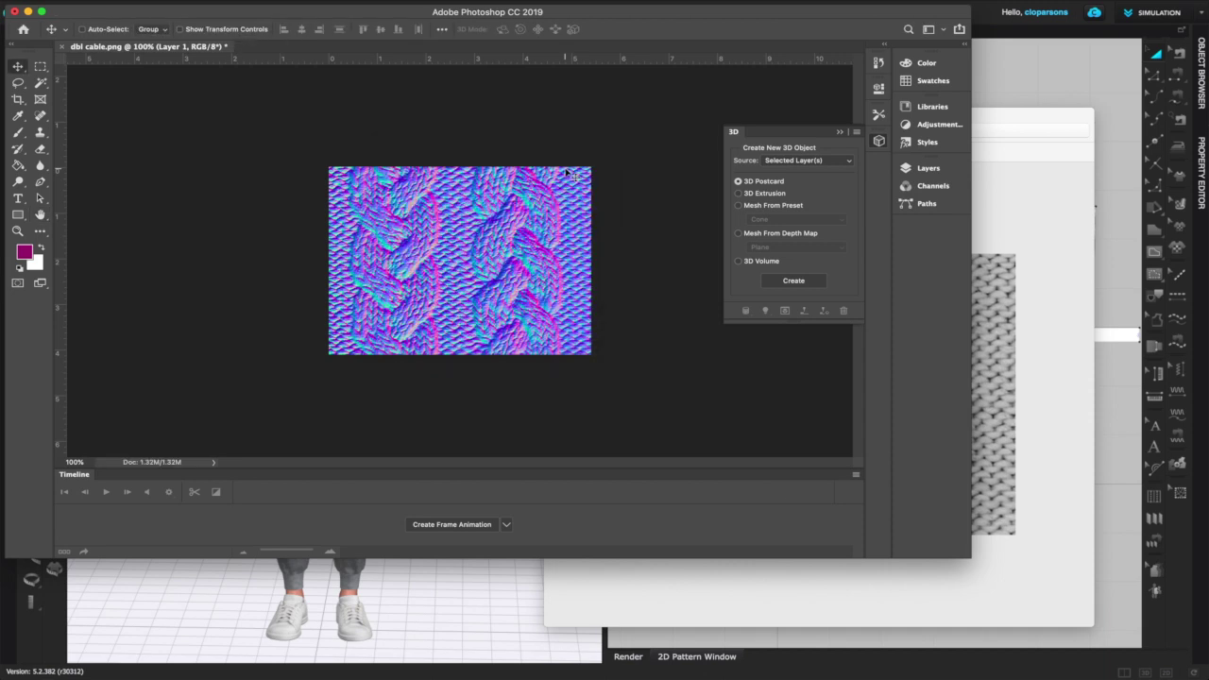
{"action": "key", "text": "super+Tab"}
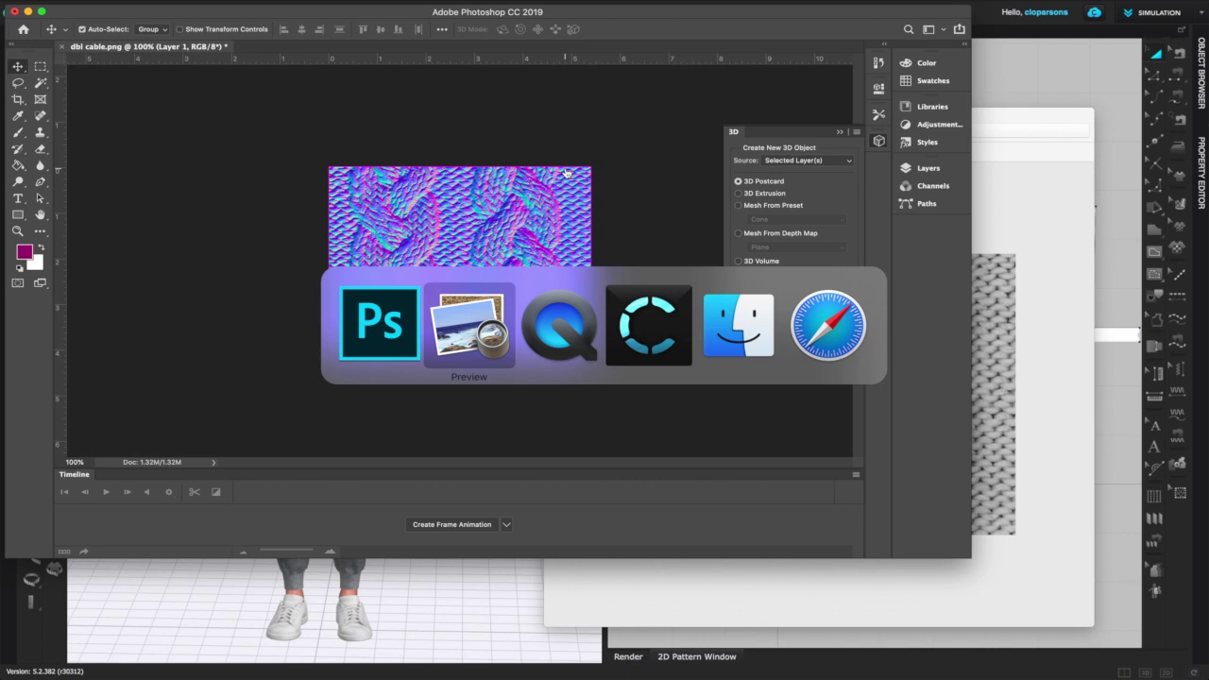
Back in CLO 3D, show the Fabric list with the Property Editor docked and select the front bodice.
{"action": "key", "text": "super+Tab"}
{"action": "key", "text": "super+Tab"}
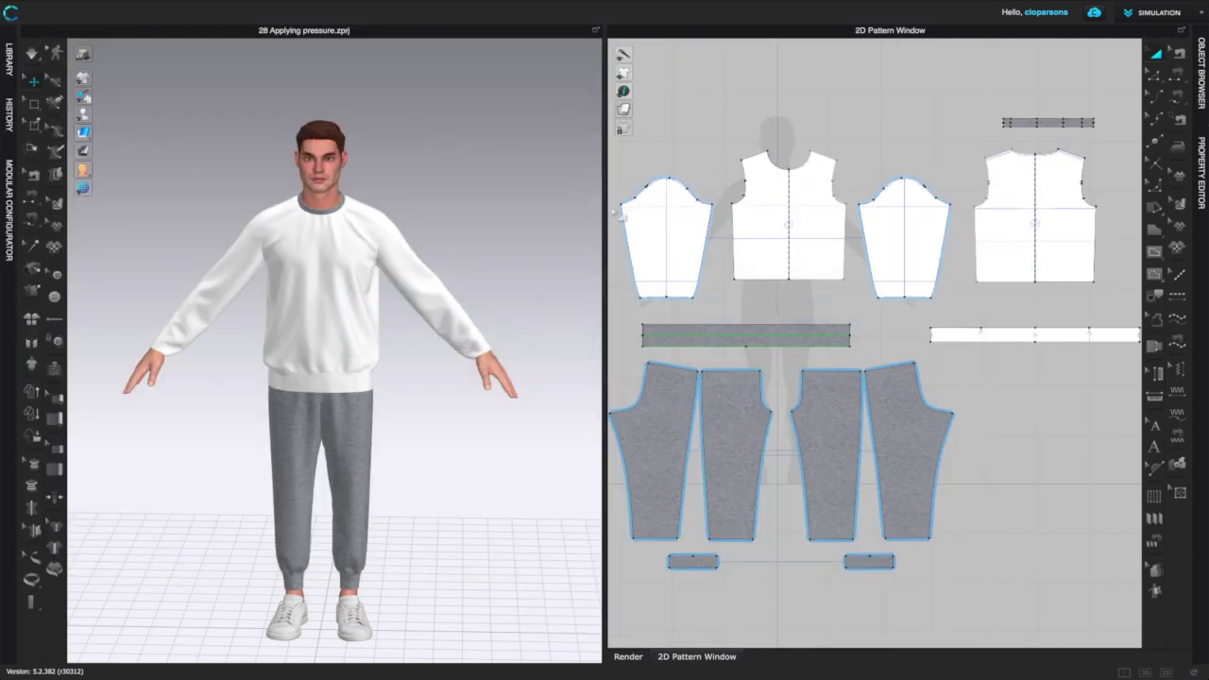
{"action": "left_click", "coordinate": [1202, 65]}
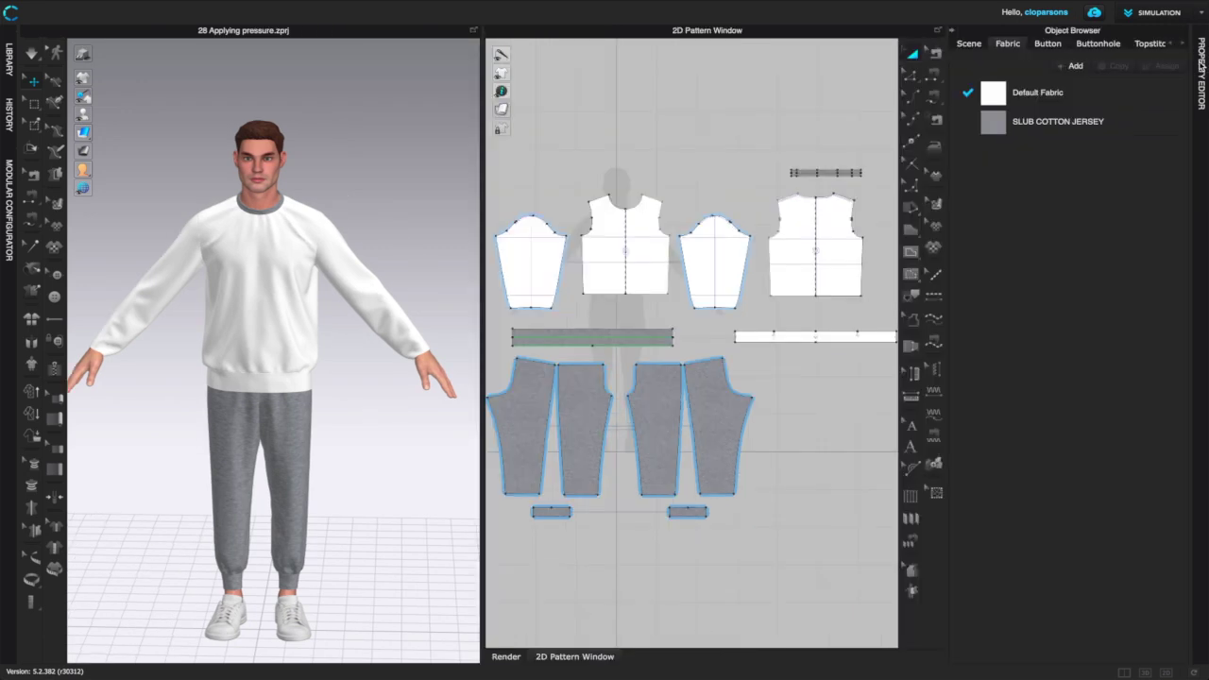
{"action": "left_click", "coordinate": [1198, 83]}
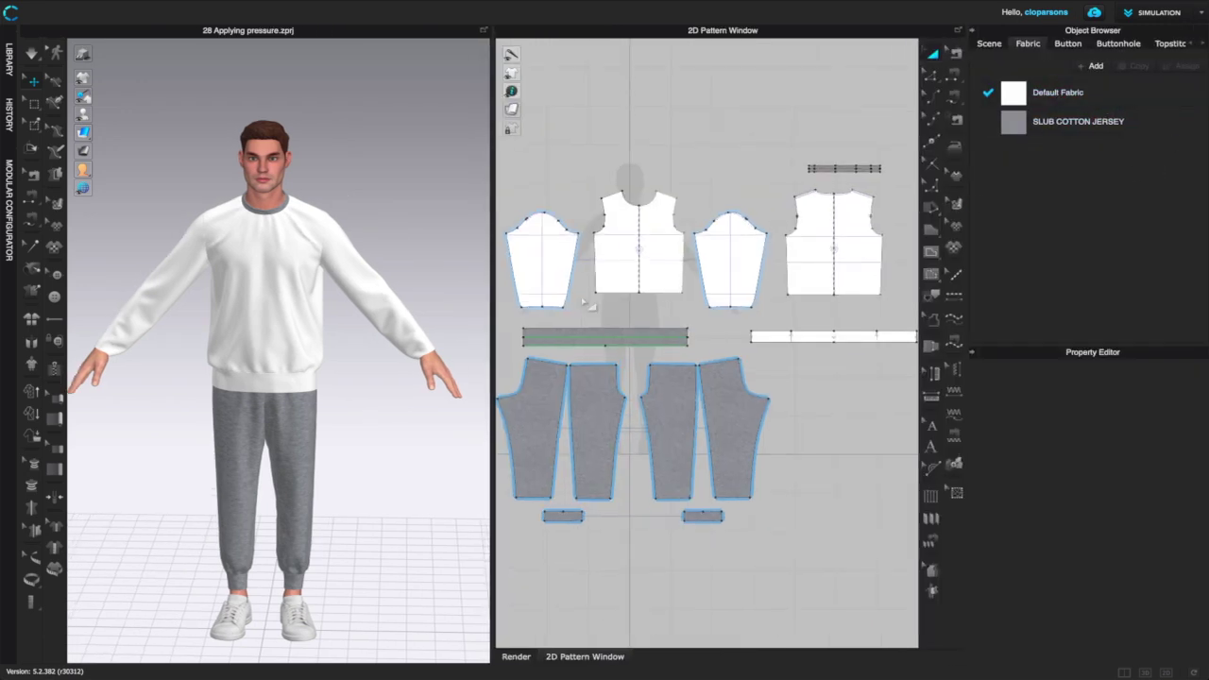
{"action": "left_click", "coordinate": [622, 248]}
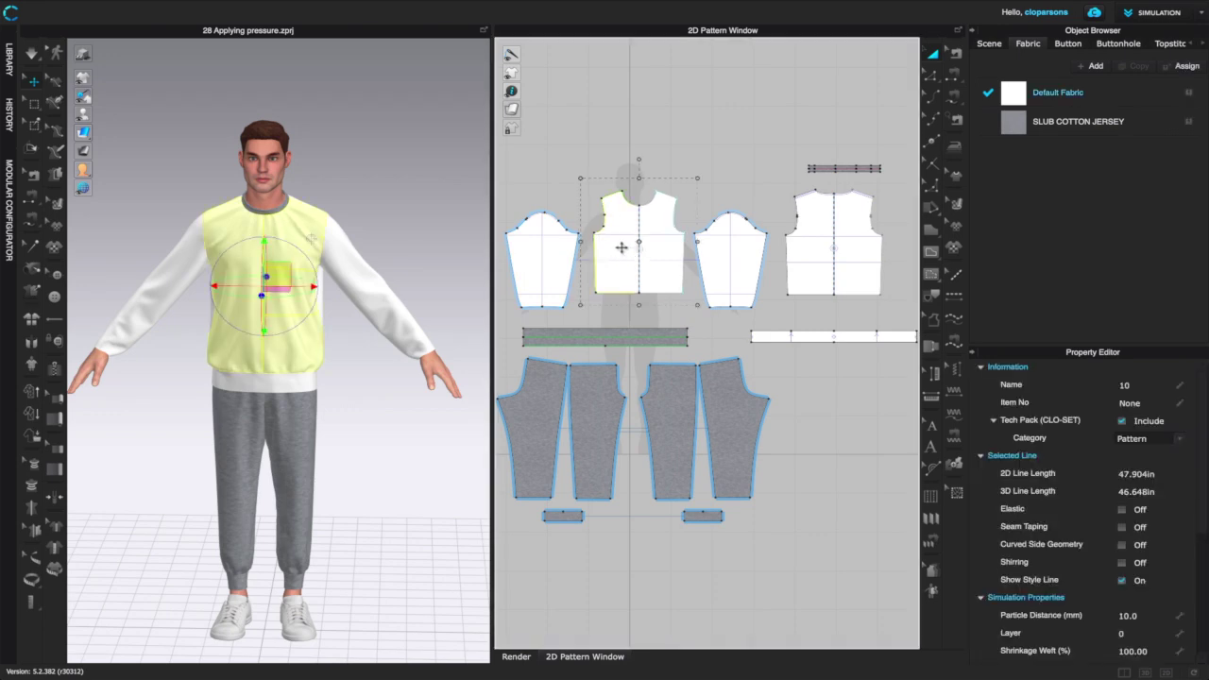
{"action": "scroll", "coordinate": [324, 405], "scroll_direction": "up", "scroll_amount": 2}
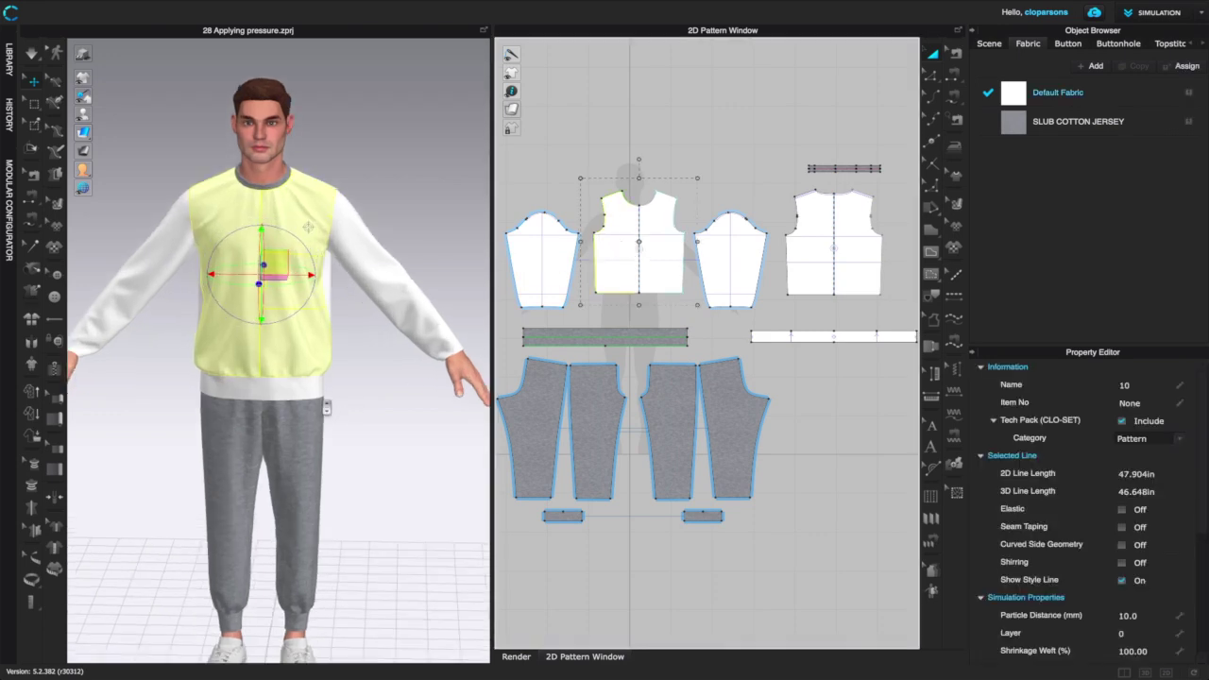
Browse the Library's Fabric folder down to the knit and rib swatches such as Rib_1X1_319gsm.
{"action": "left_click", "coordinate": [9, 64]}
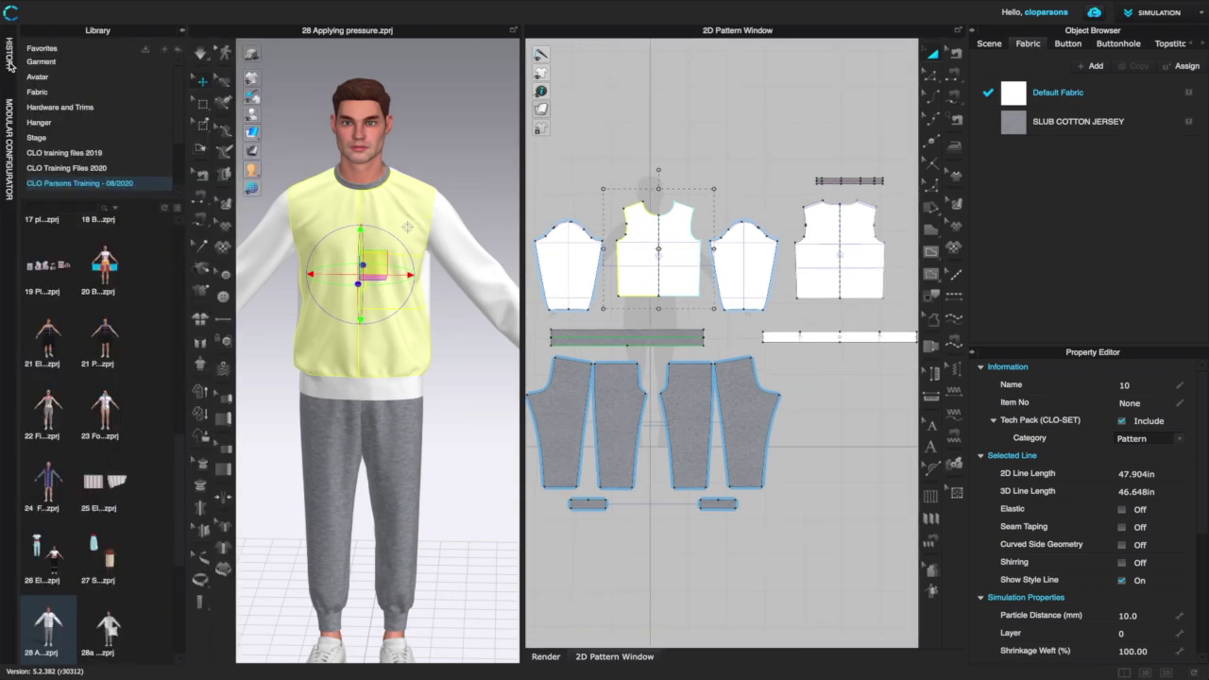
{"action": "left_click", "coordinate": [52, 93]}
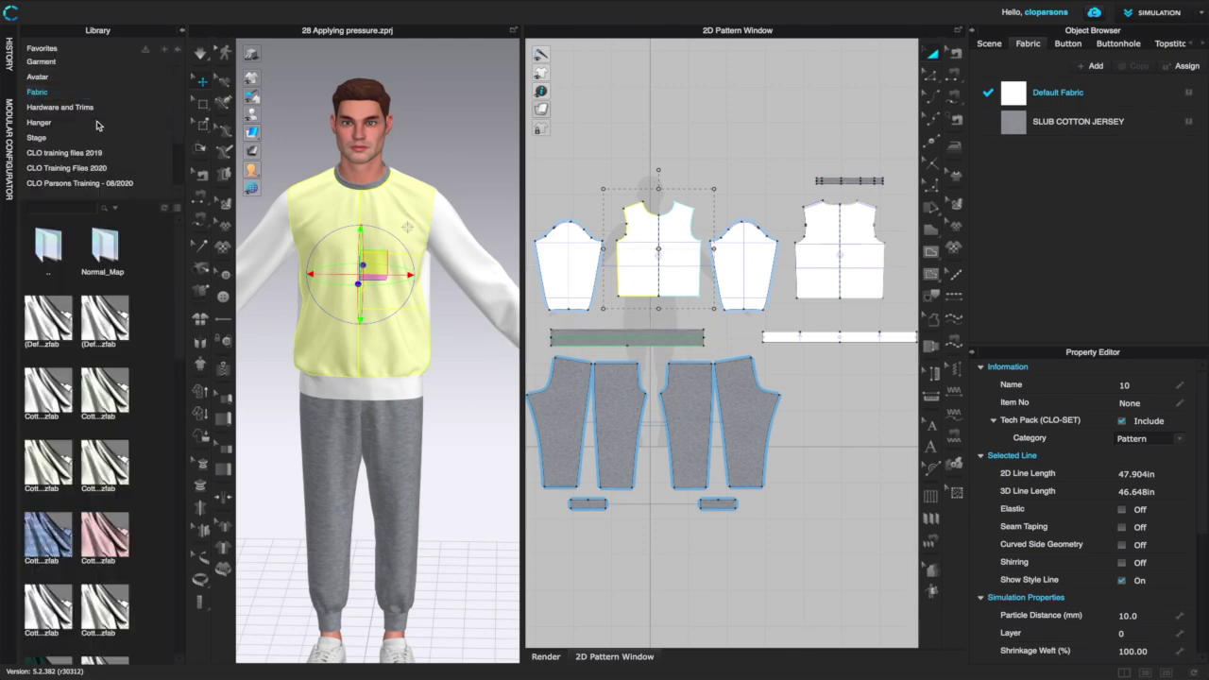
{"action": "left_click_drag", "start_coordinate": [179, 282], "coordinate": [168, 623]}
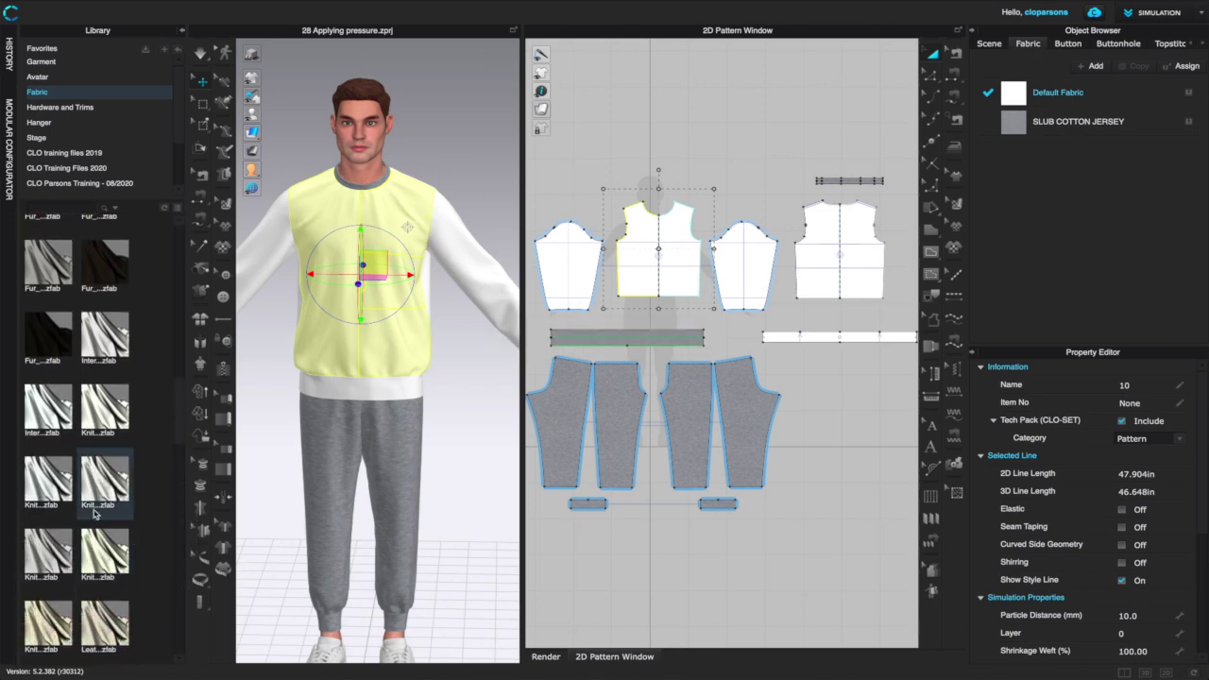
{"action": "mouse_move", "coordinate": [78, 492]}
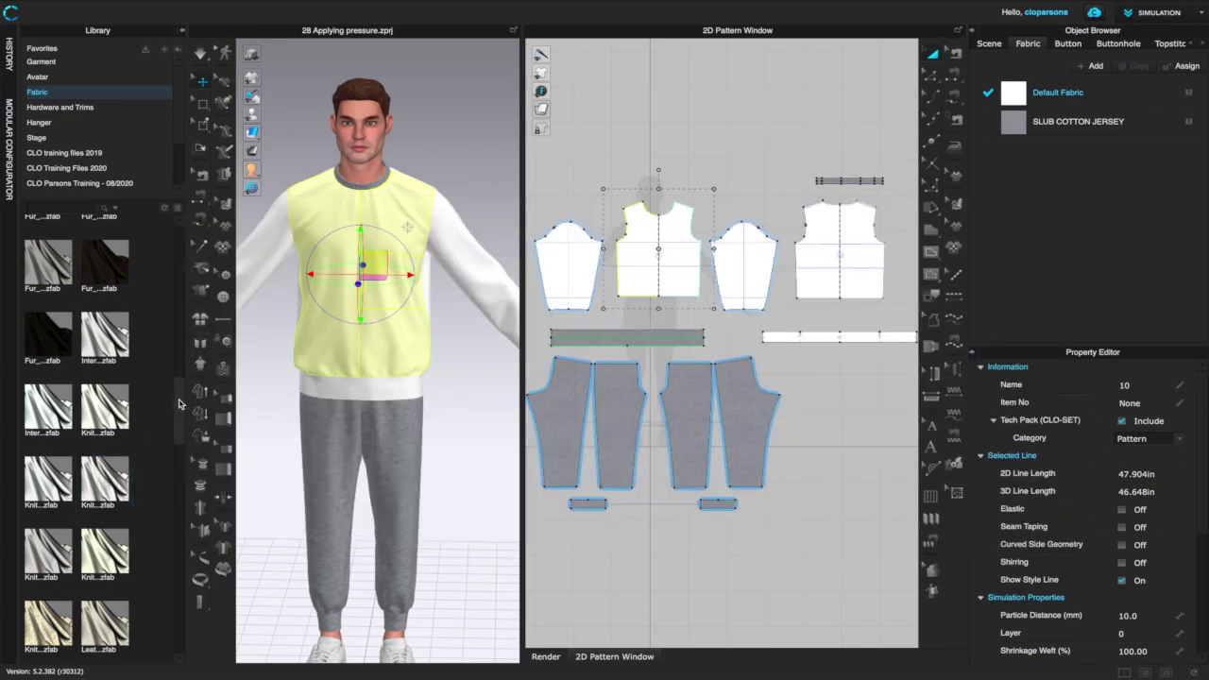
{"action": "left_click_drag", "start_coordinate": [178, 402], "coordinate": [164, 493]}
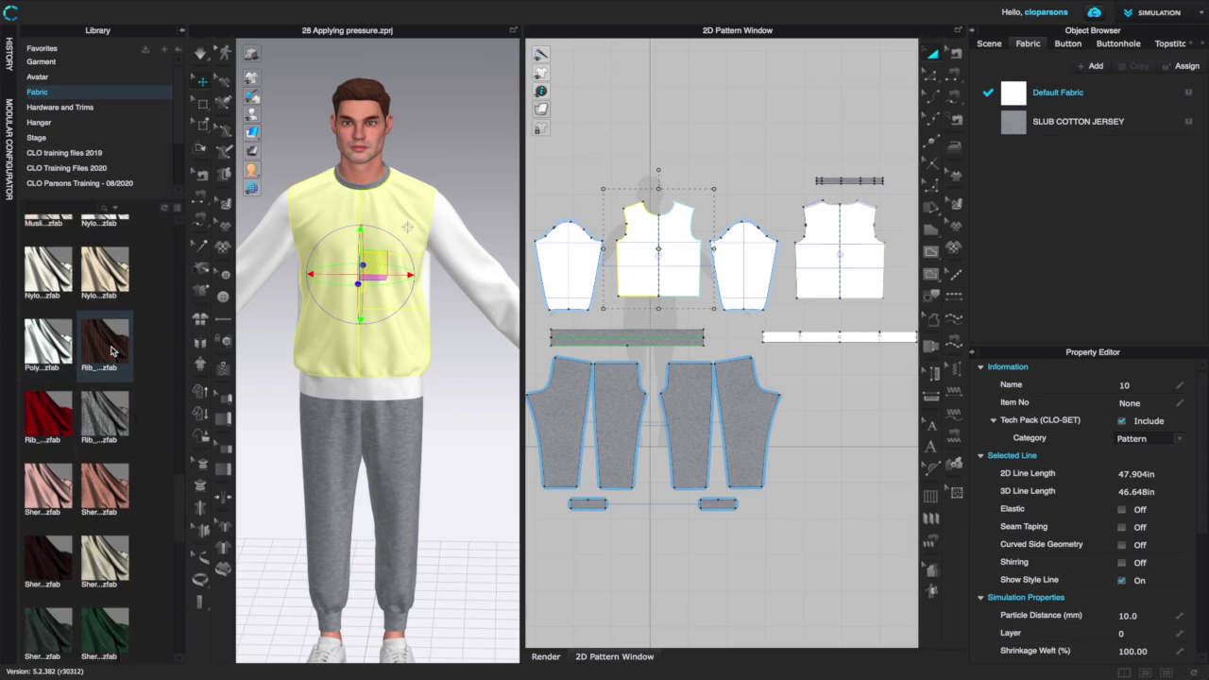
{"action": "mouse_move", "coordinate": [111, 352]}
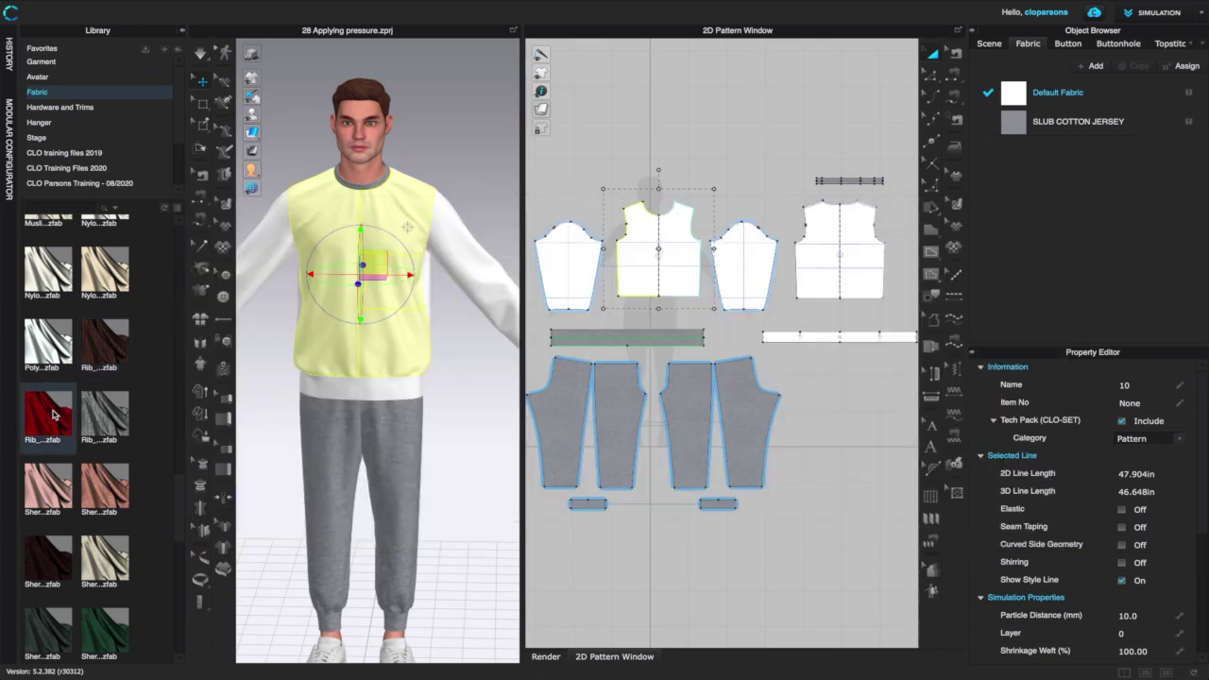
Preview the rib swatches, add Rib_1X1_319gsm to the project's fabrics, and select the front panel.
{"action": "mouse_move", "coordinate": [53, 414]}
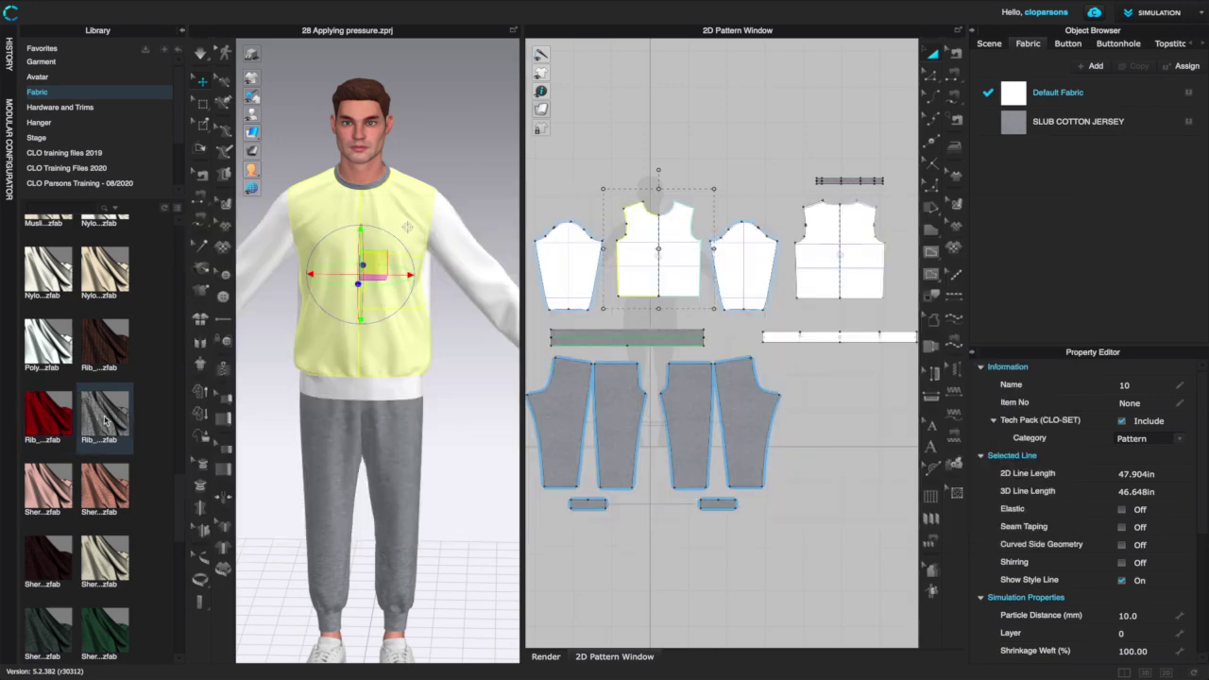
{"action": "mouse_move", "coordinate": [106, 421]}
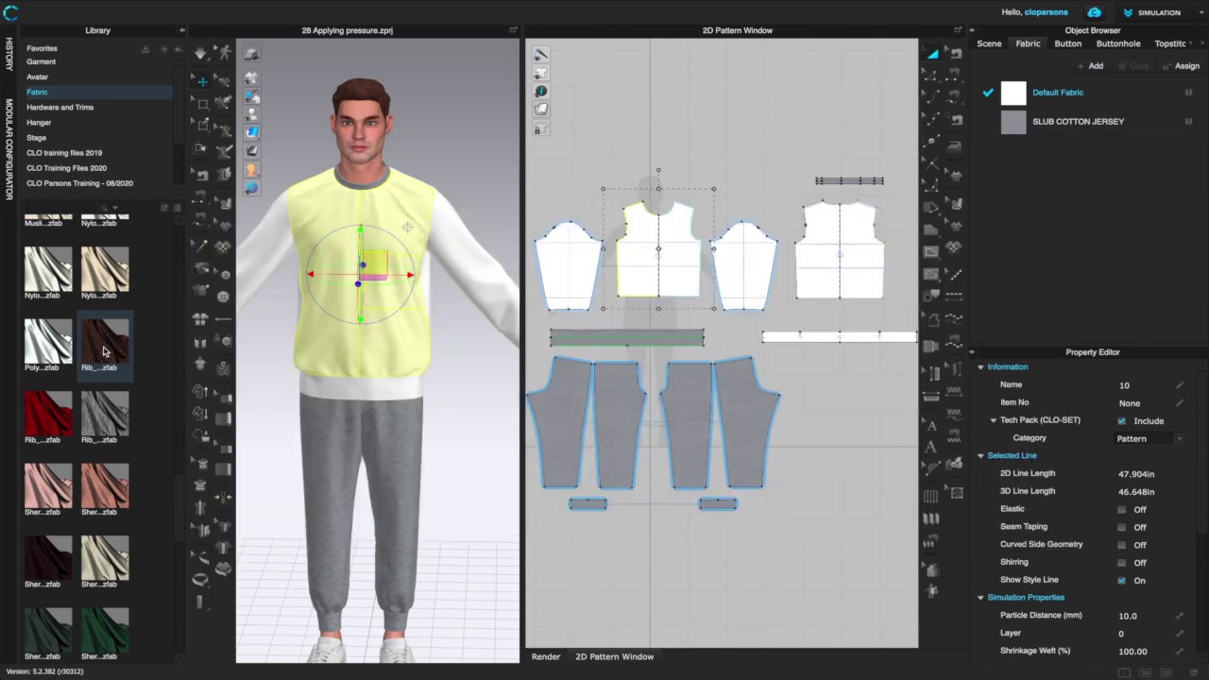
{"action": "double_click", "coordinate": [104, 351]}
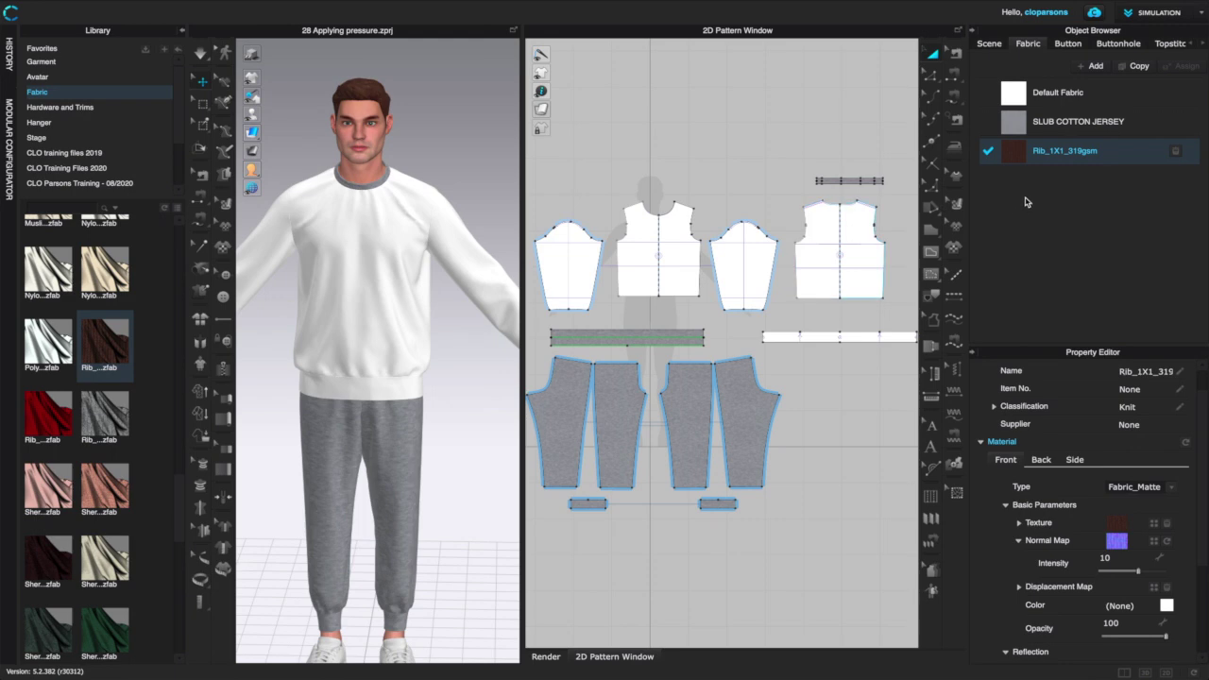
{"action": "left_click", "coordinate": [680, 254]}
Assign Rib_1X1_319gsm to the front panel and expand its Texture settings, hiding the library.
{"action": "left_click", "coordinate": [1191, 151]}
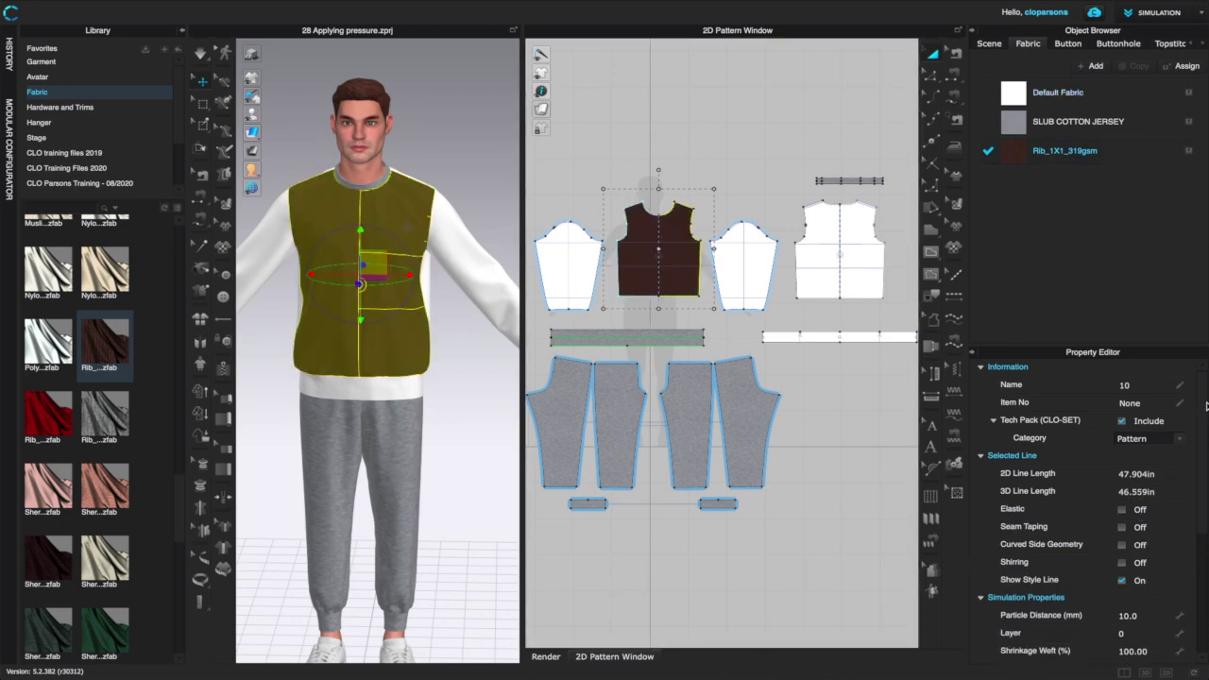
{"action": "left_click", "coordinate": [1135, 158]}
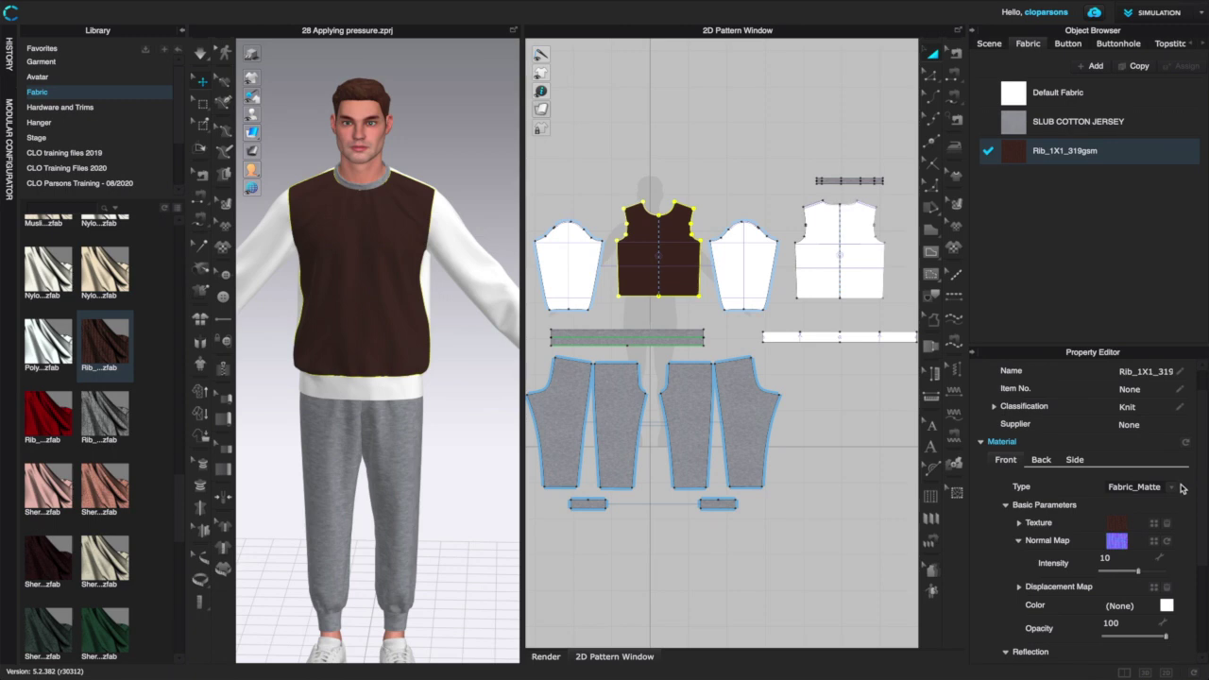
{"action": "left_click", "coordinate": [1018, 523]}
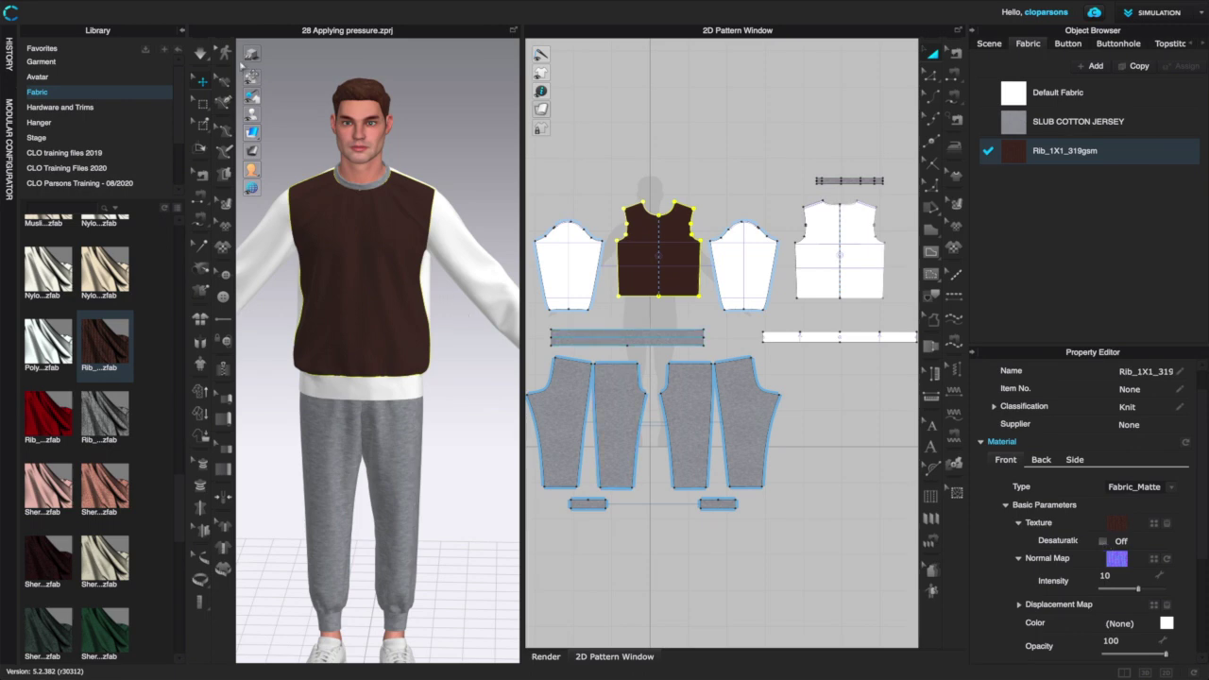
{"action": "left_click", "coordinate": [182, 34]}
{"action": "scroll", "coordinate": [357, 283], "scroll_direction": "up", "scroll_amount": 5}
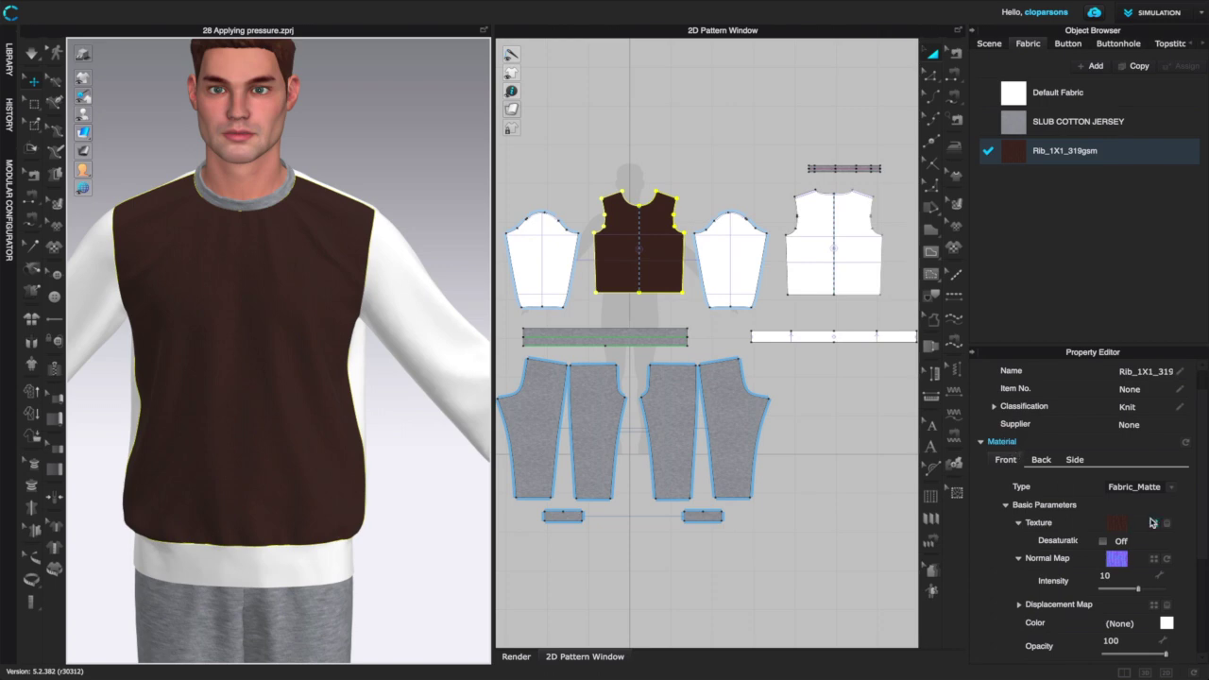
{"action": "left_click", "coordinate": [1018, 522]}
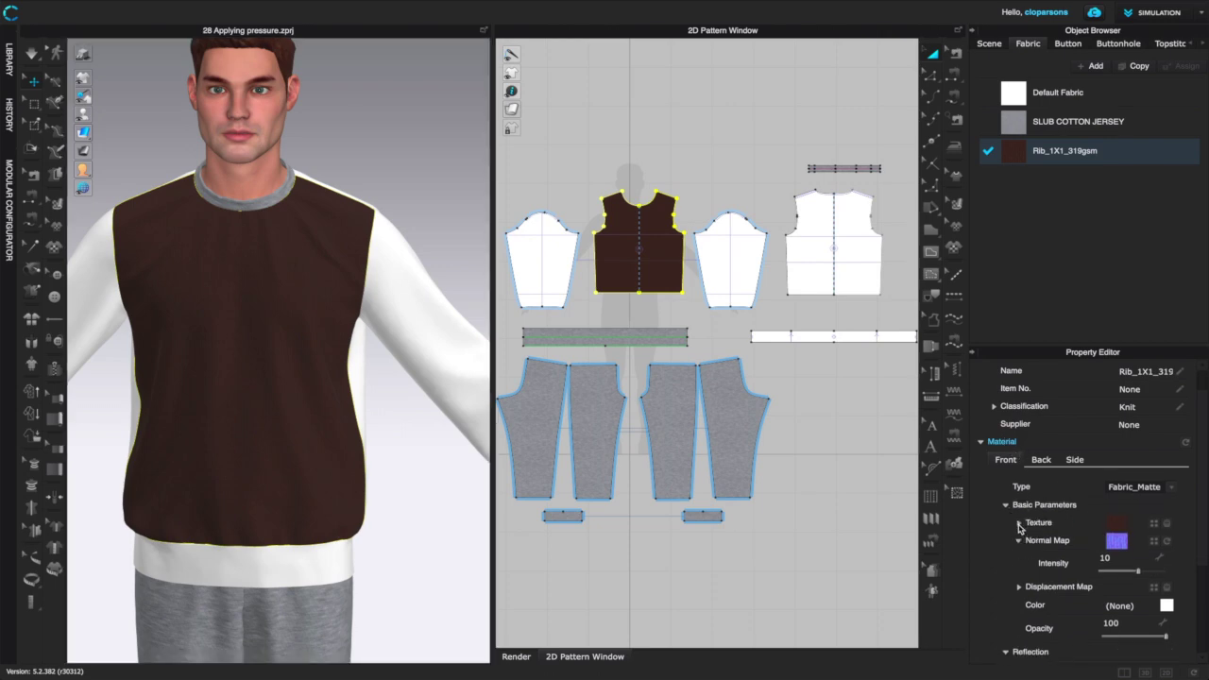
{"action": "left_click", "coordinate": [1018, 523]}
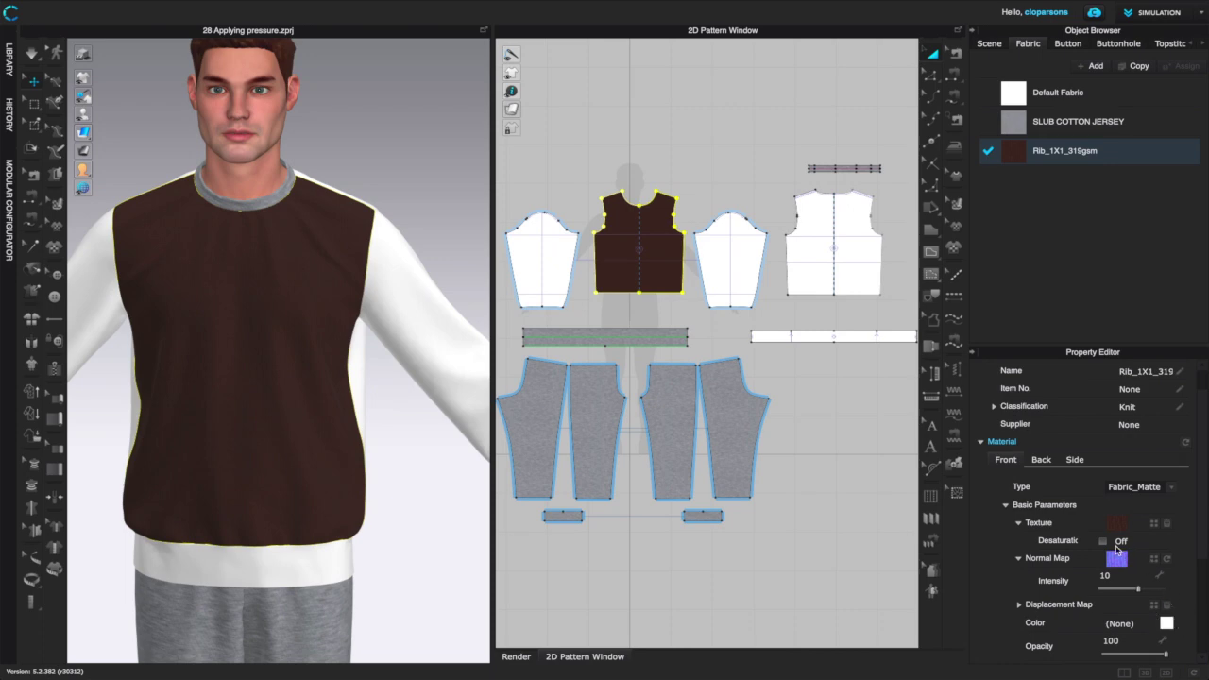
Desaturate the rib fabric's texture and tint it Cyan 1 (#51FFFF).
{"action": "left_click", "coordinate": [1102, 543]}
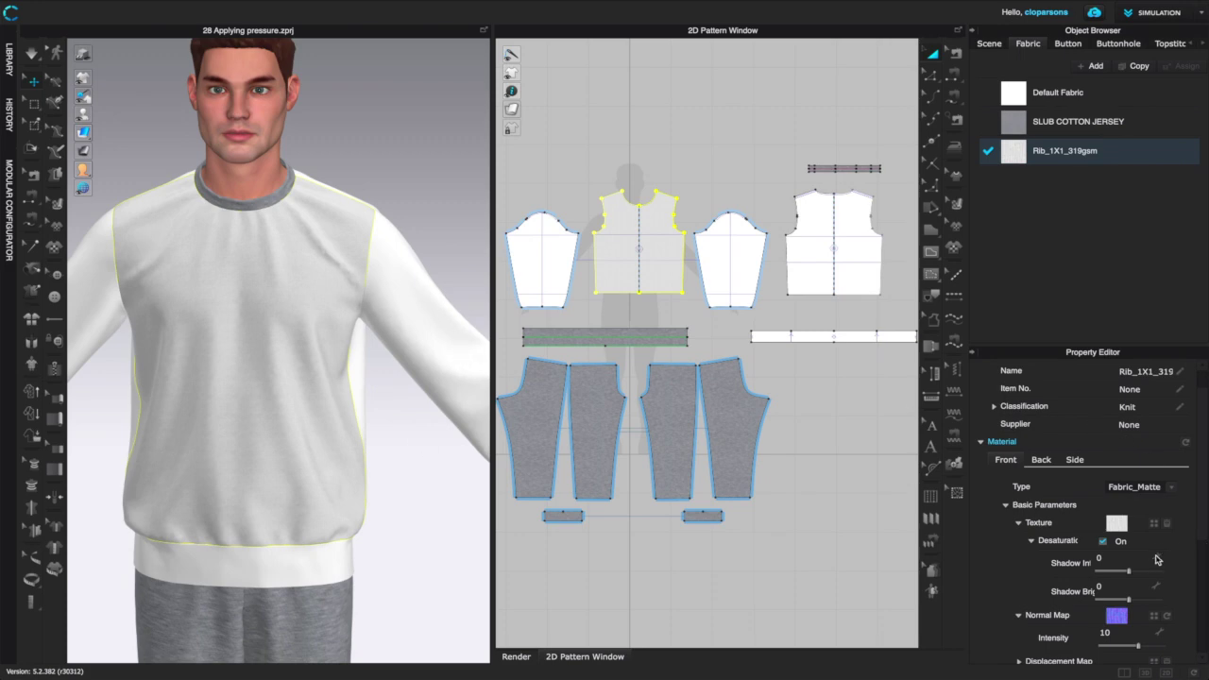
{"action": "scroll", "coordinate": [1180, 648], "scroll_direction": "down", "scroll_amount": 2}
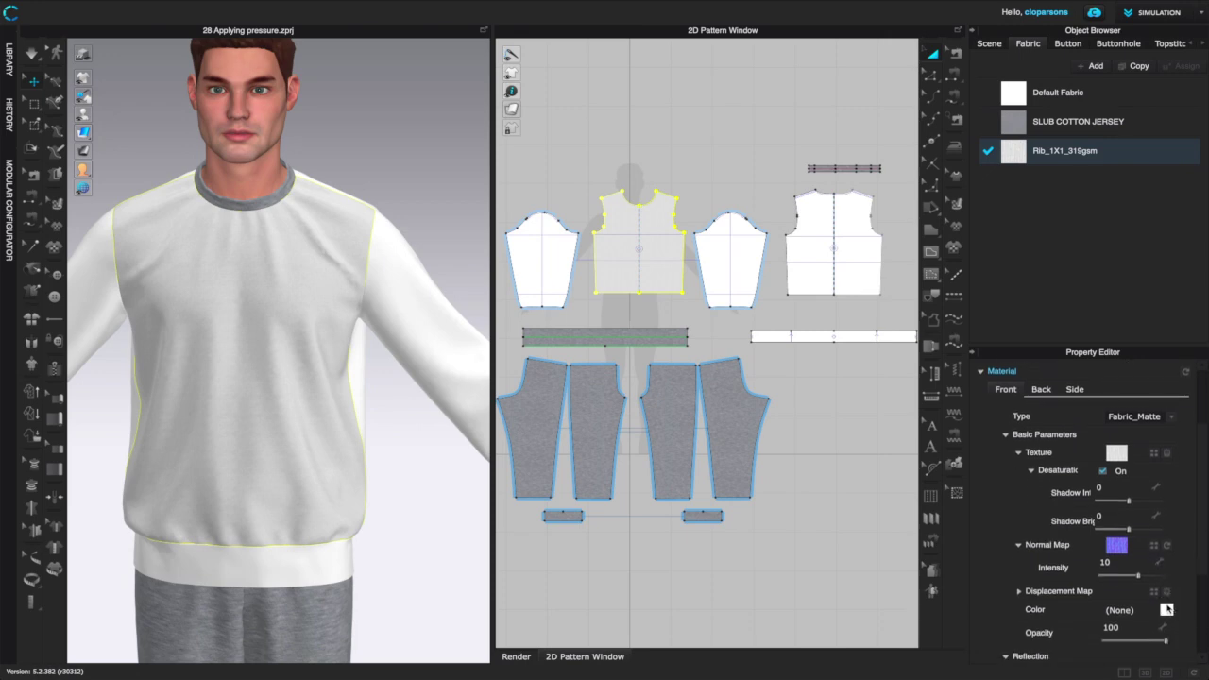
{"action": "left_click", "coordinate": [1168, 610]}
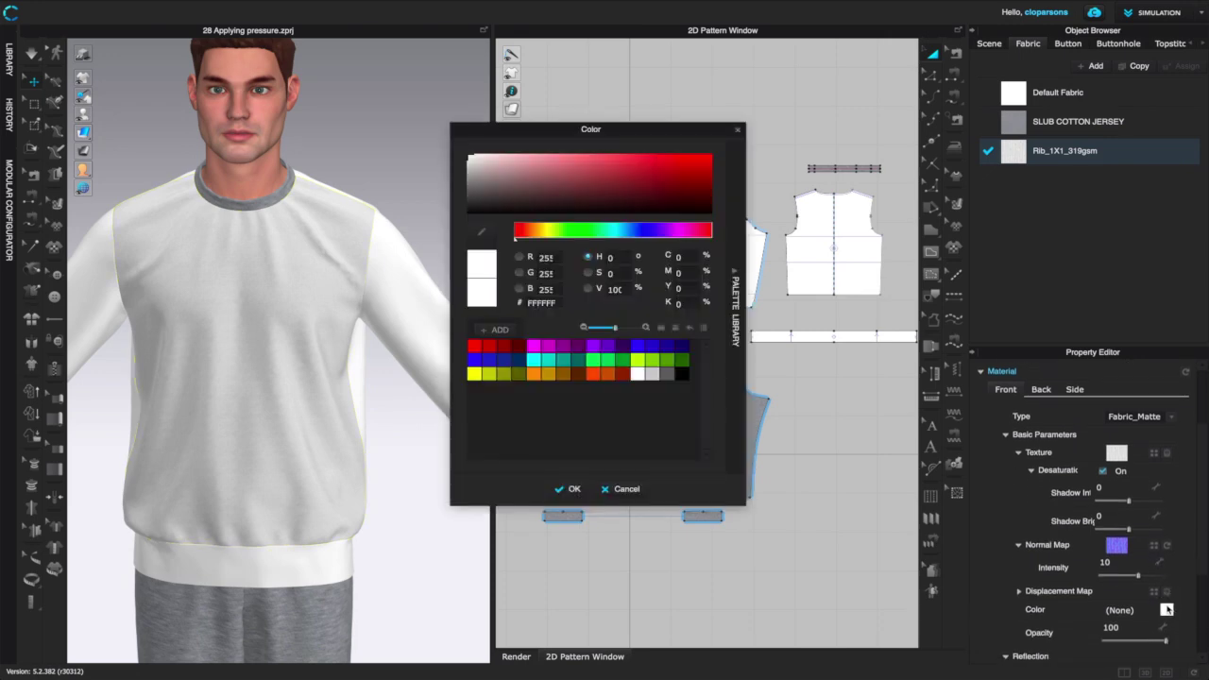
{"action": "left_click", "coordinate": [539, 349]}
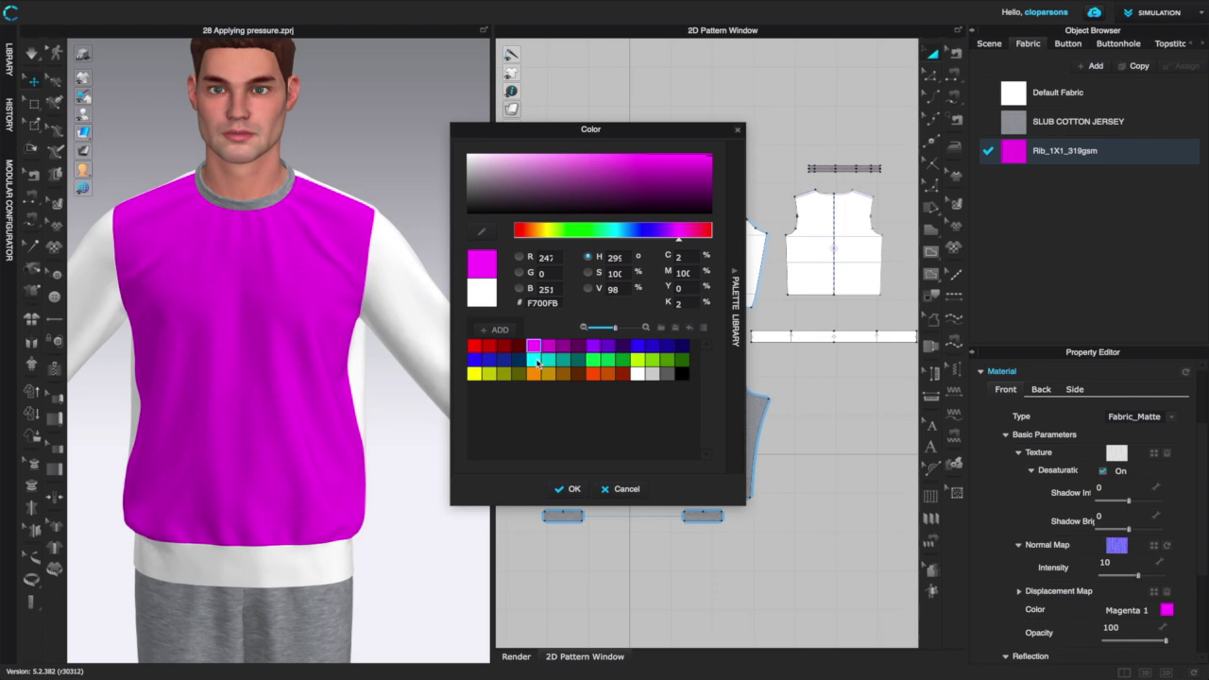
{"action": "left_click", "coordinate": [535, 360]}
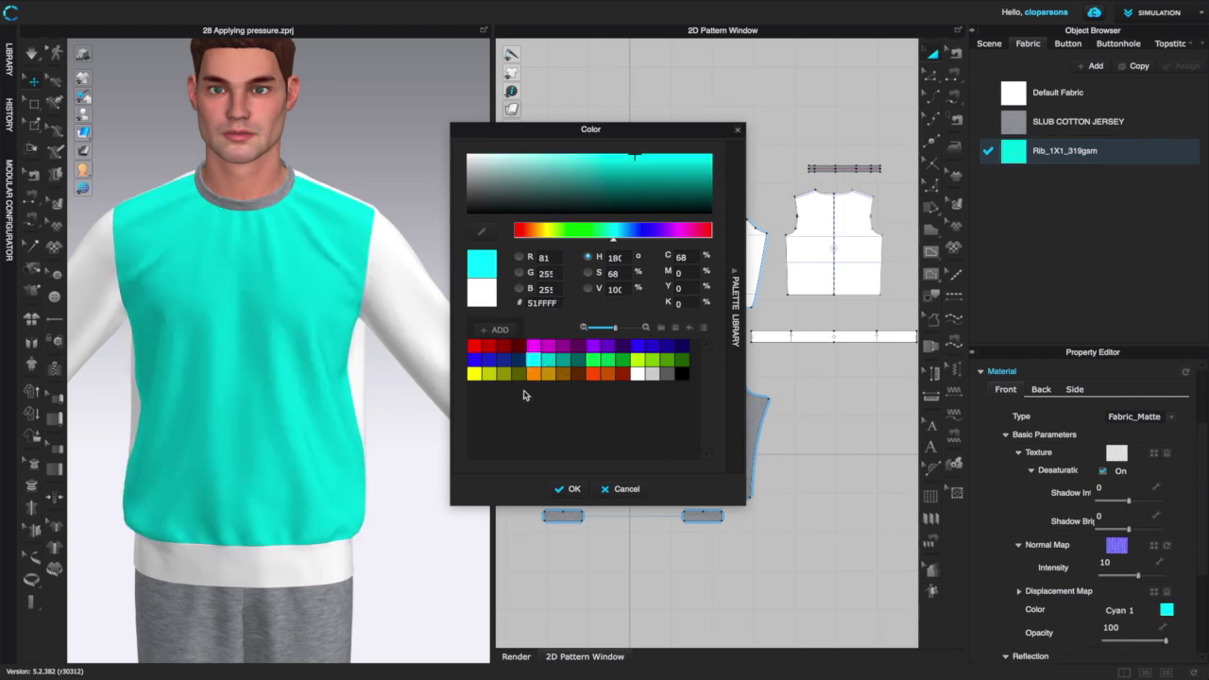
{"action": "left_click", "coordinate": [573, 490]}
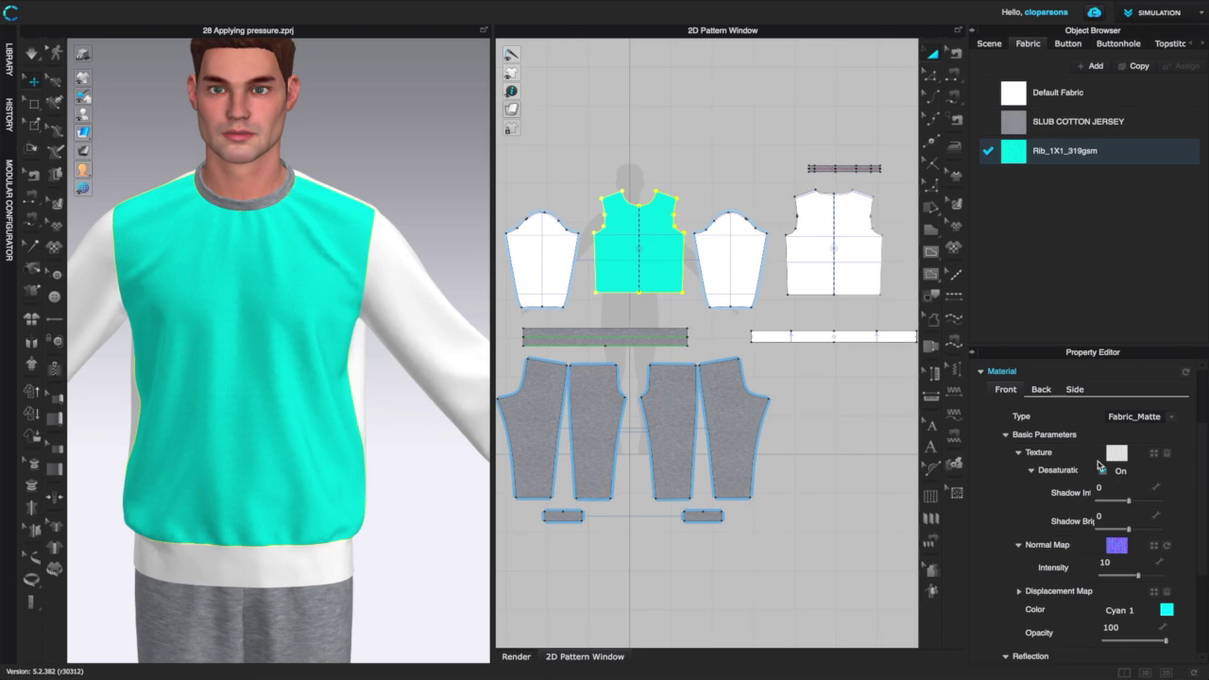
{"action": "scroll", "coordinate": [1098, 466], "scroll_direction": "up", "scroll_amount": 1}
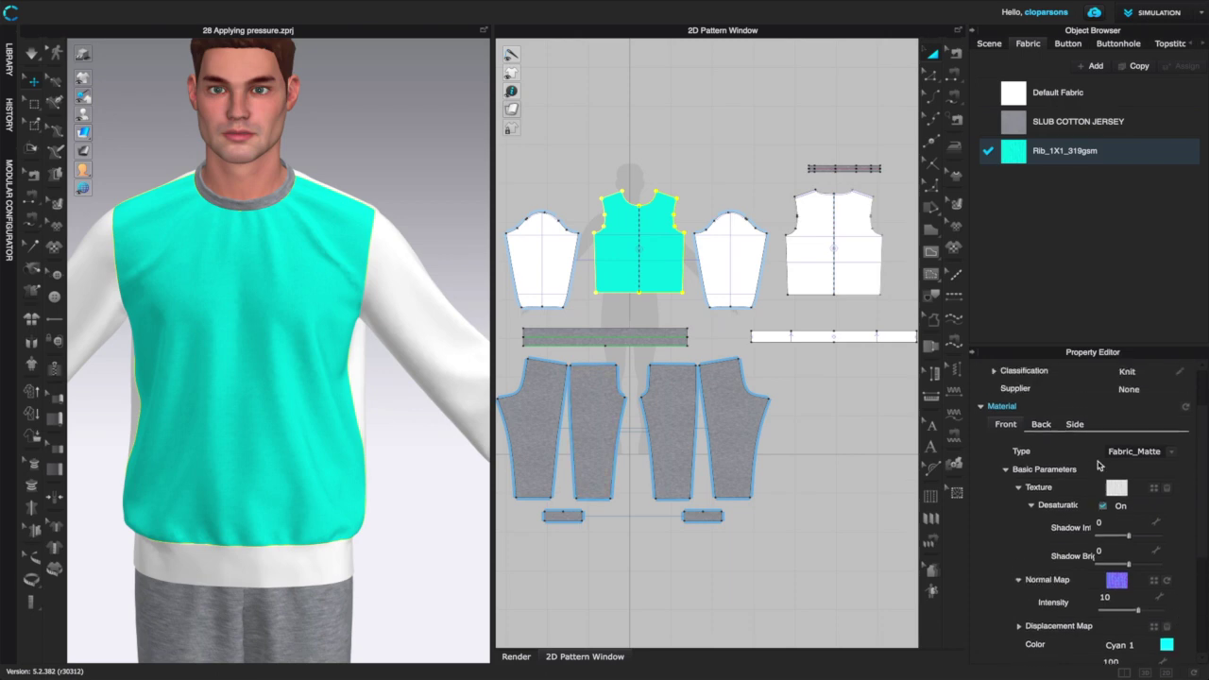
Load dbl cable.png from the CLO swatches knits folder as the Rib_1X1_319gsm fabric texture.
{"action": "left_click", "coordinate": [1019, 497]}
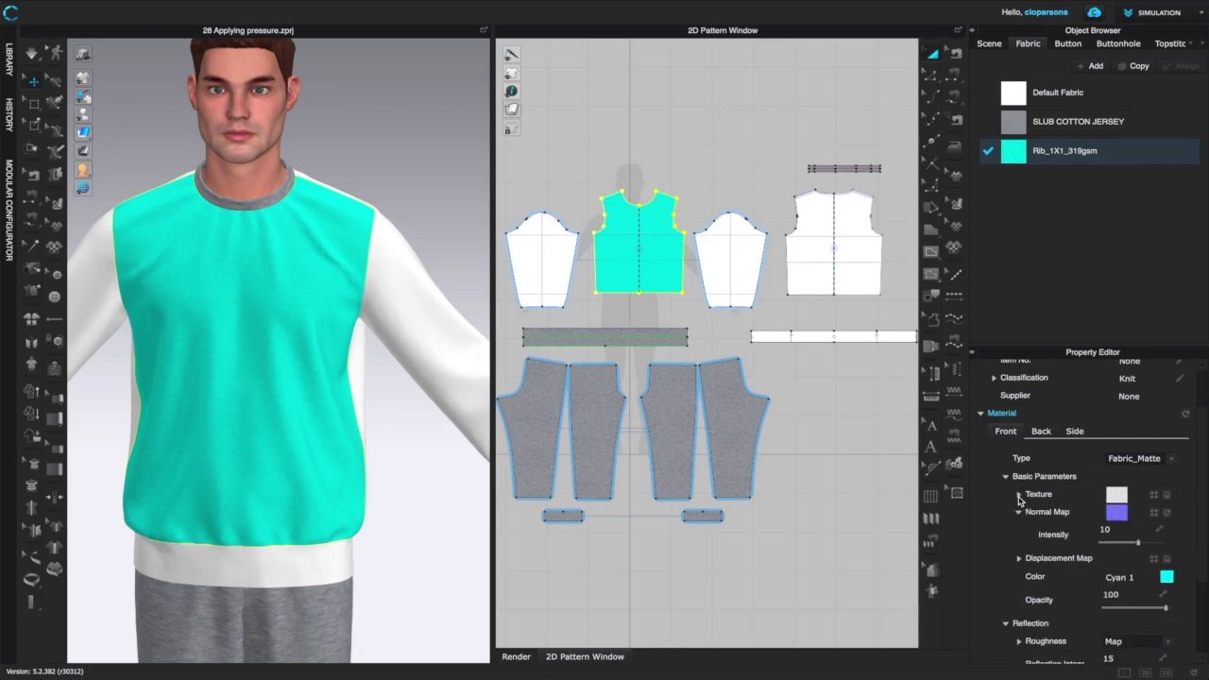
{"action": "left_click", "coordinate": [1154, 498]}
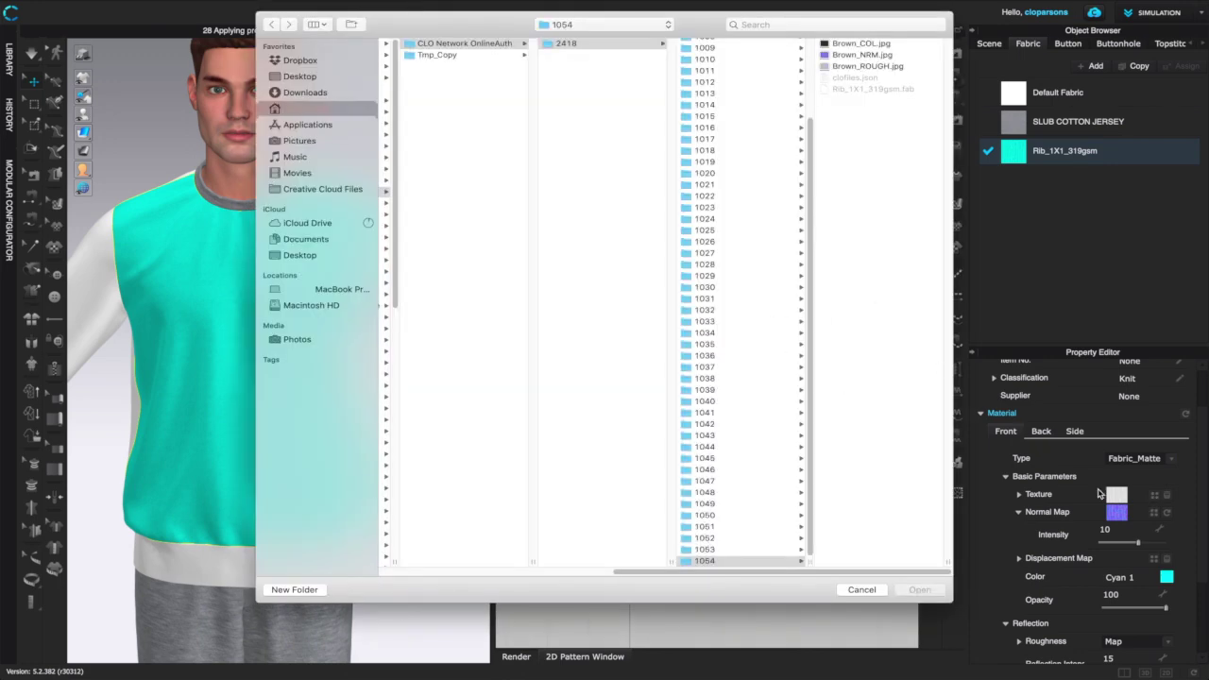
{"action": "scroll", "coordinate": [580, 352], "scroll_direction": "left", "scroll_amount": 5}
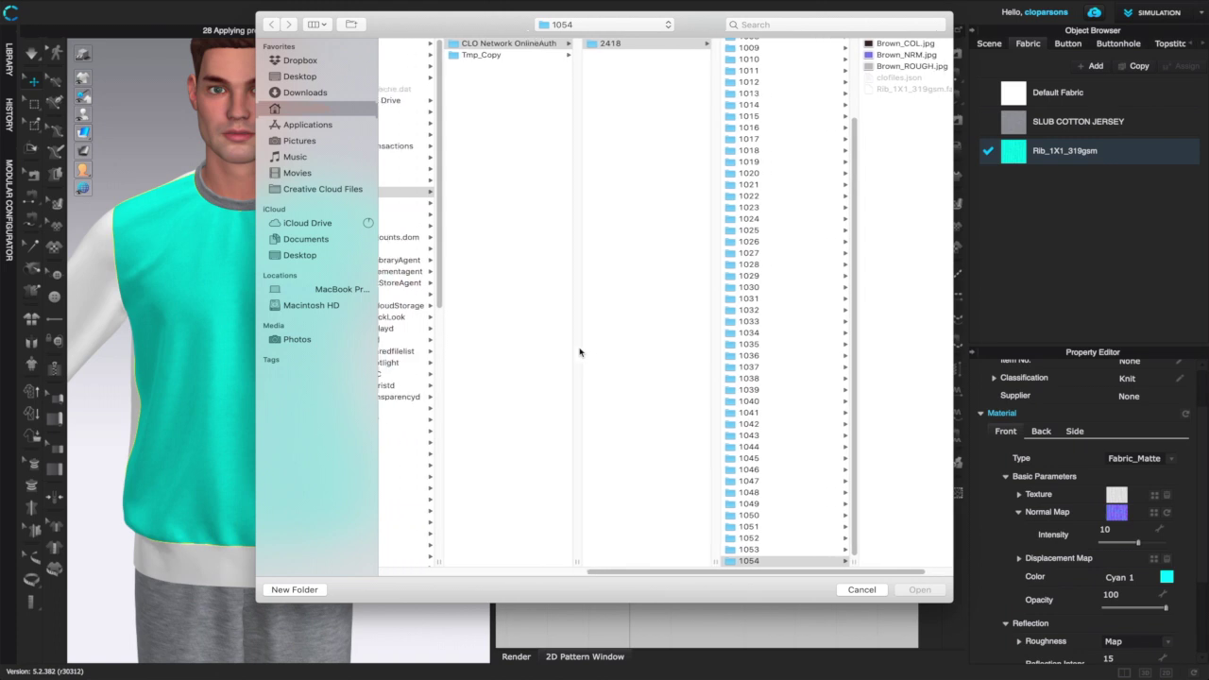
{"action": "scroll", "coordinate": [582, 352], "scroll_direction": "left", "scroll_amount": 3}
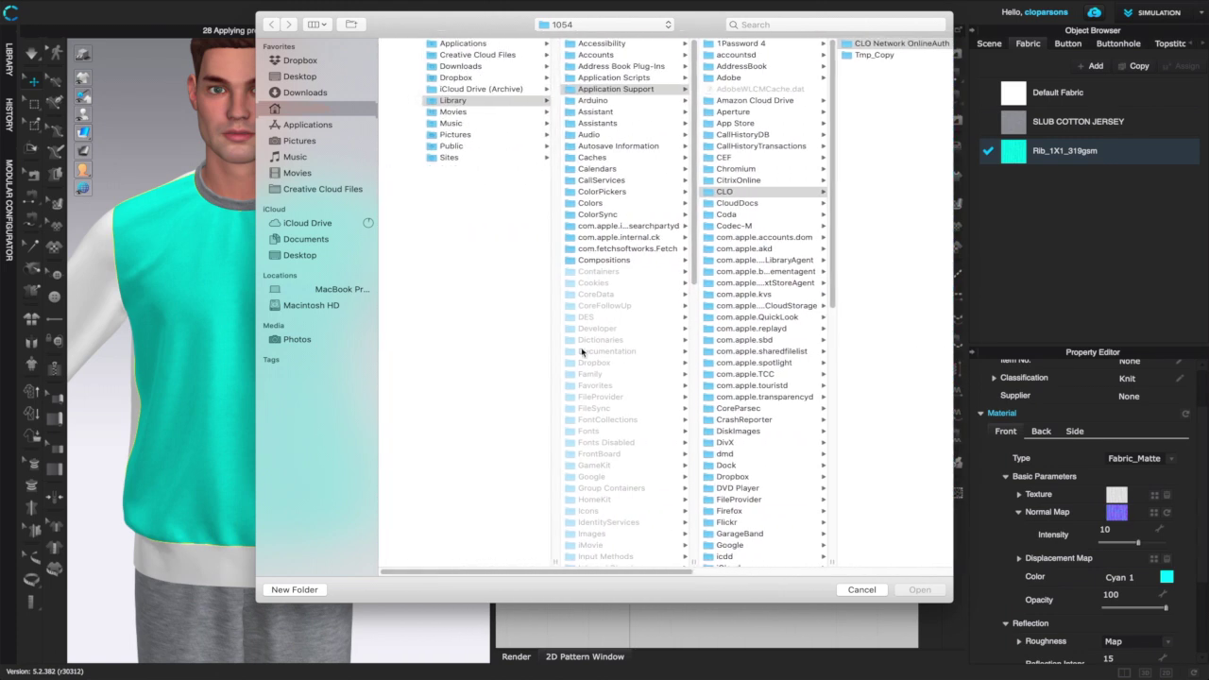
{"action": "left_click", "coordinate": [306, 239]}
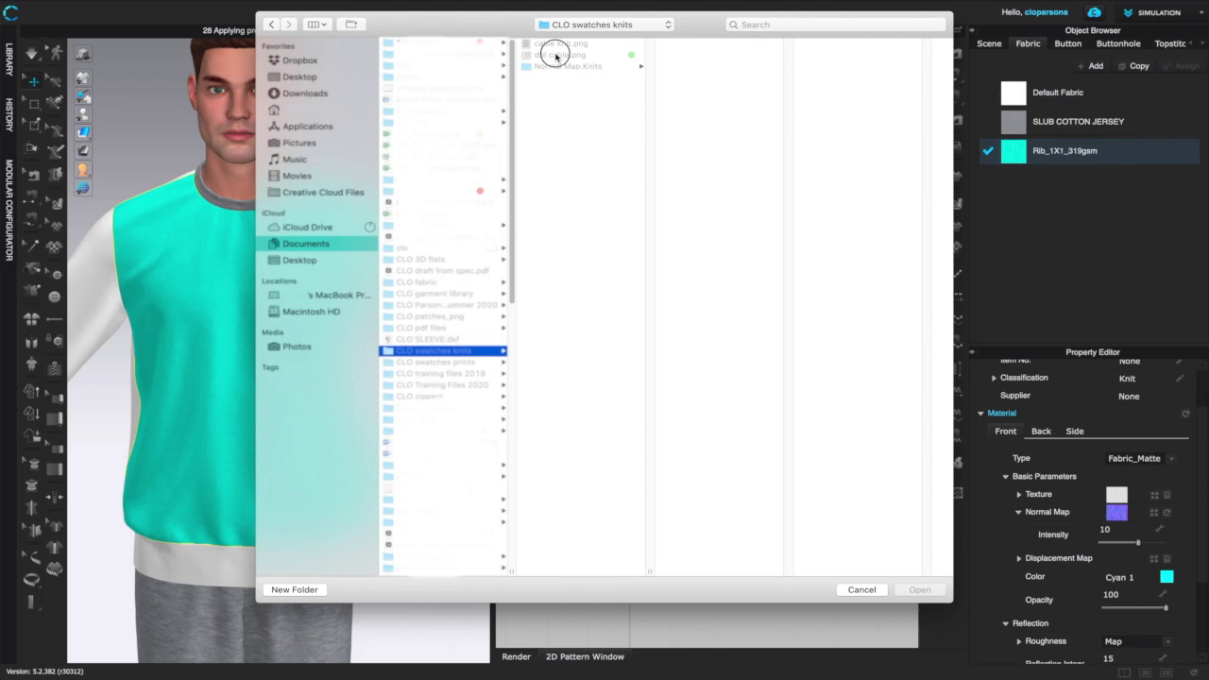
{"action": "left_click", "coordinate": [557, 55]}
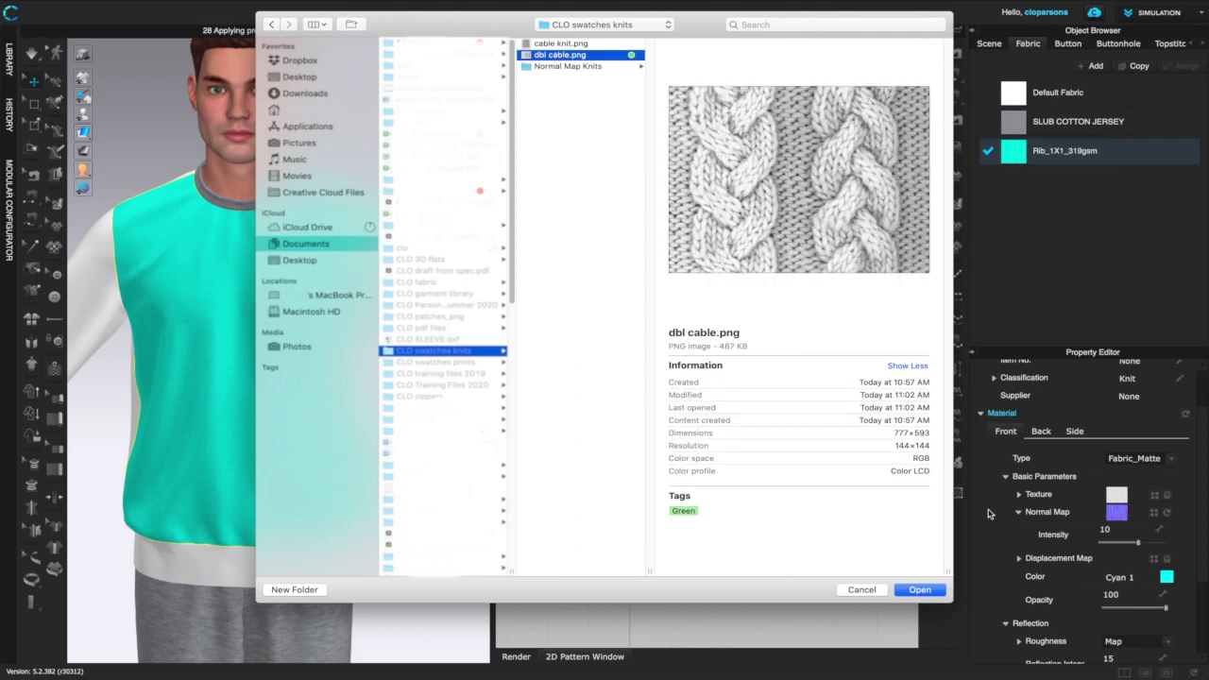
{"action": "left_click", "coordinate": [920, 589]}
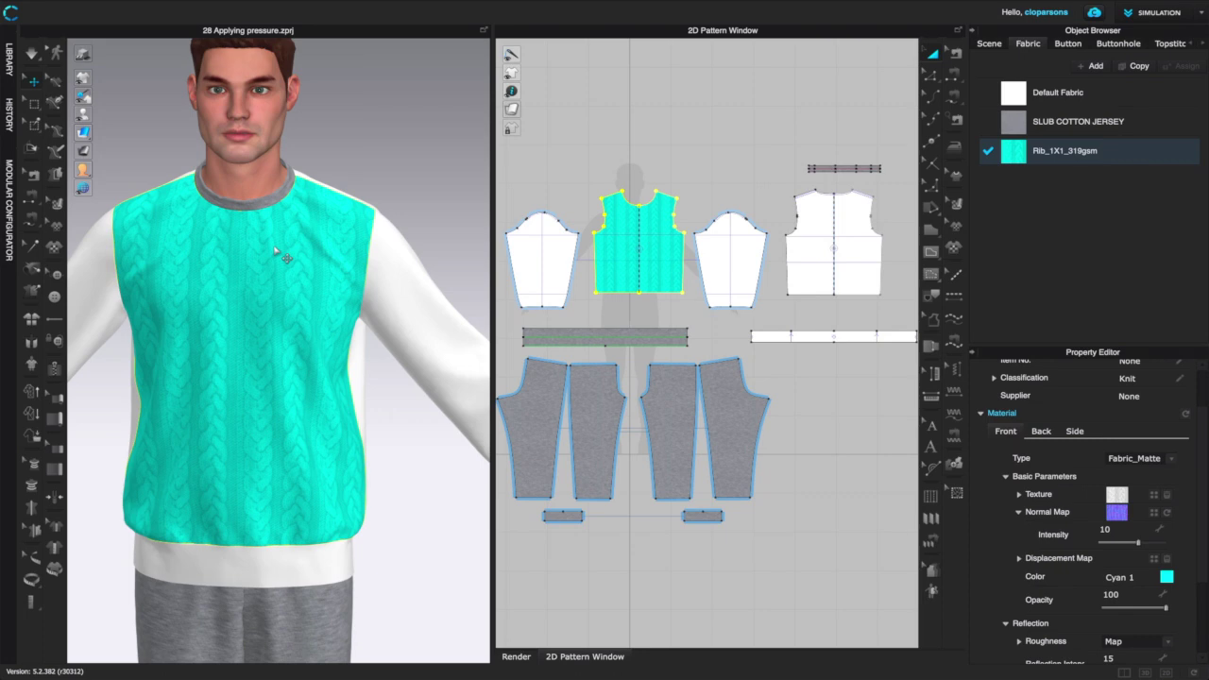
Change the fabric colour from cyan to a cream beige after trying several palette colours.
{"action": "left_click", "coordinate": [1167, 577]}
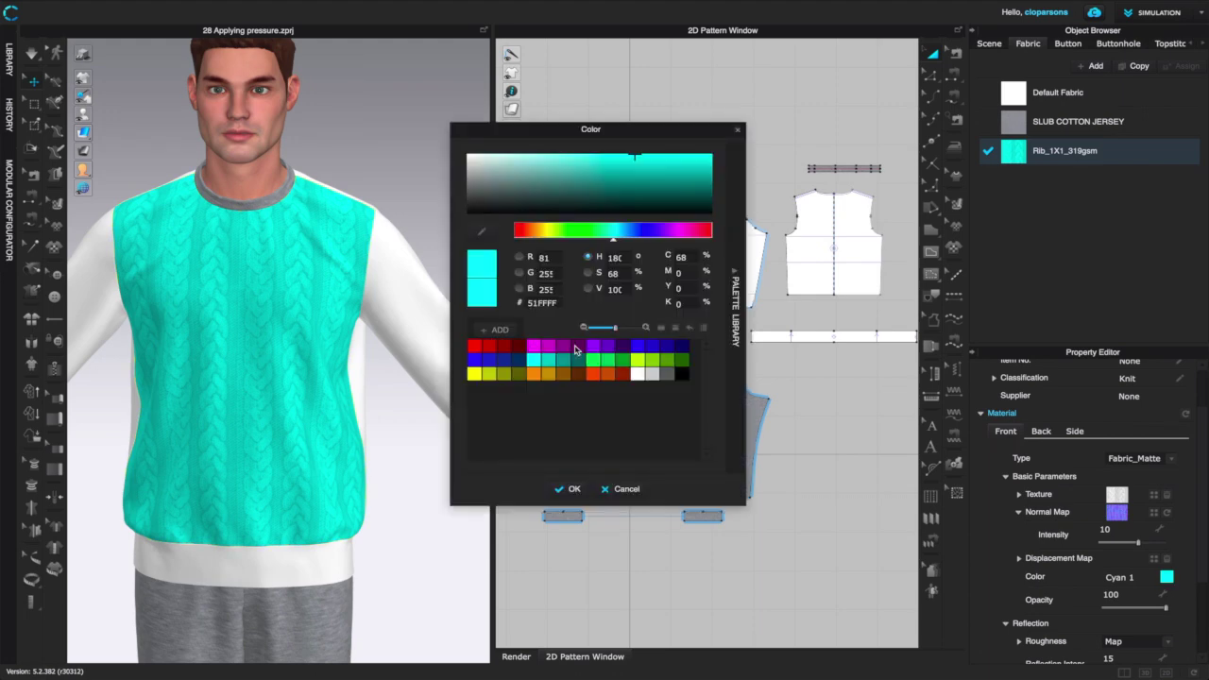
{"action": "left_click", "coordinate": [549, 376]}
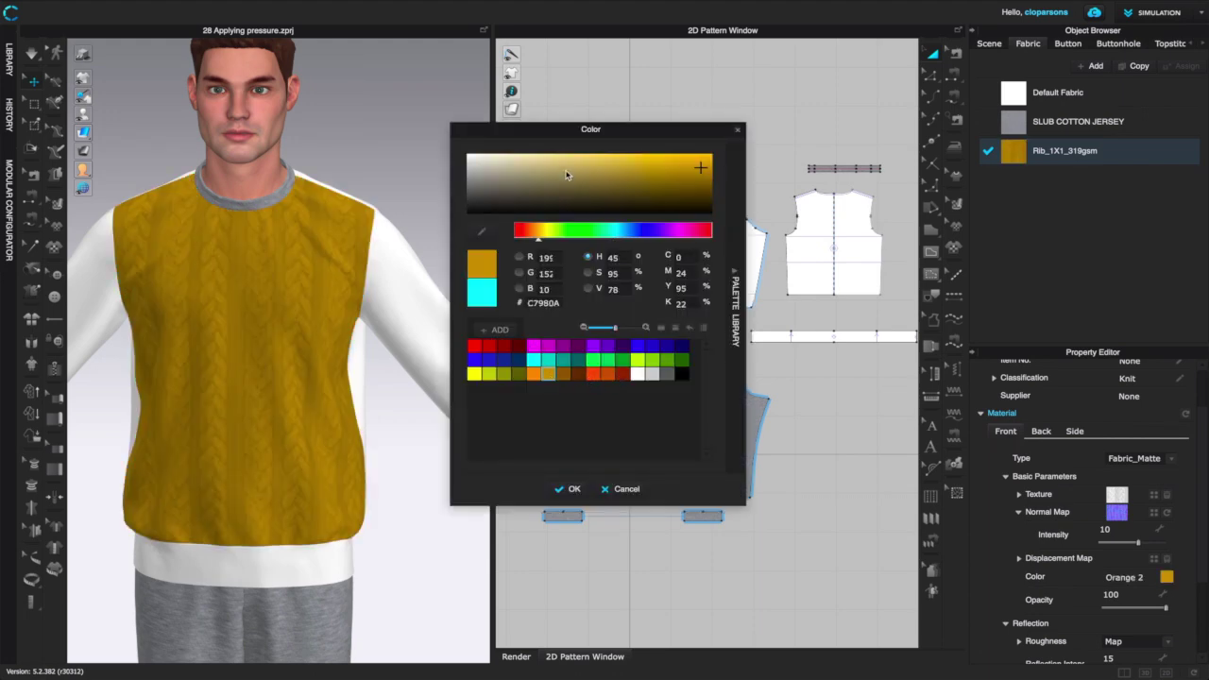
{"action": "left_click_drag", "start_coordinate": [540, 177], "coordinate": [507, 153]}
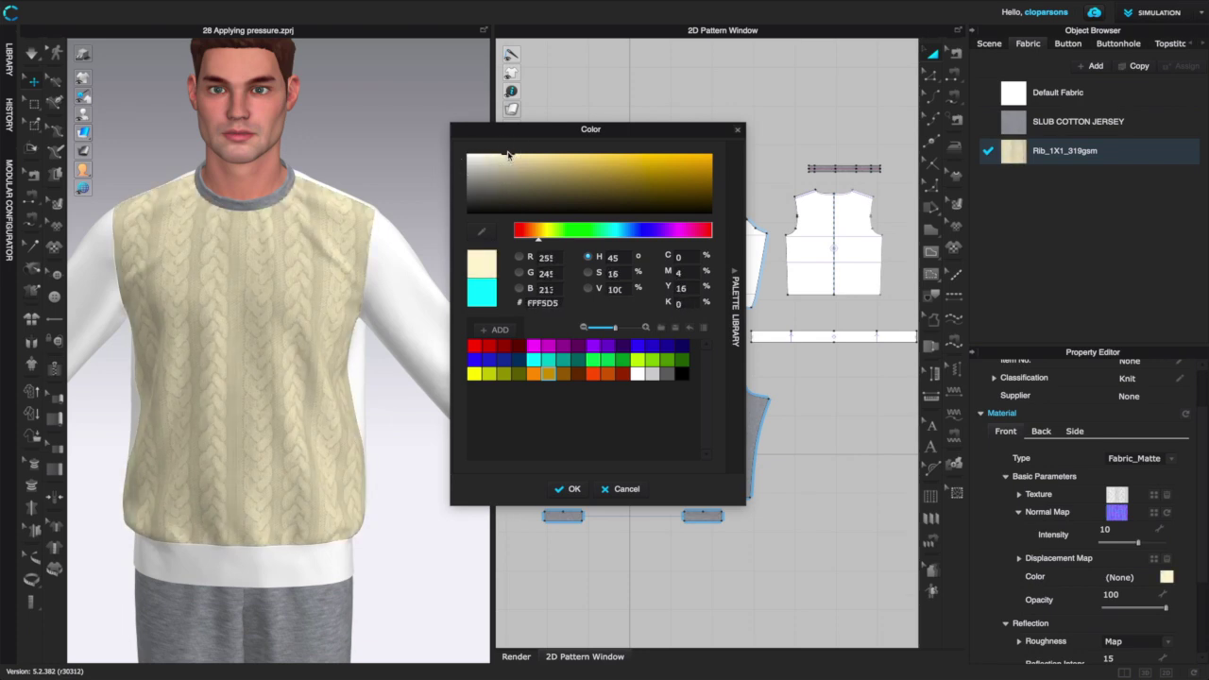
{"action": "left_click", "coordinate": [651, 375]}
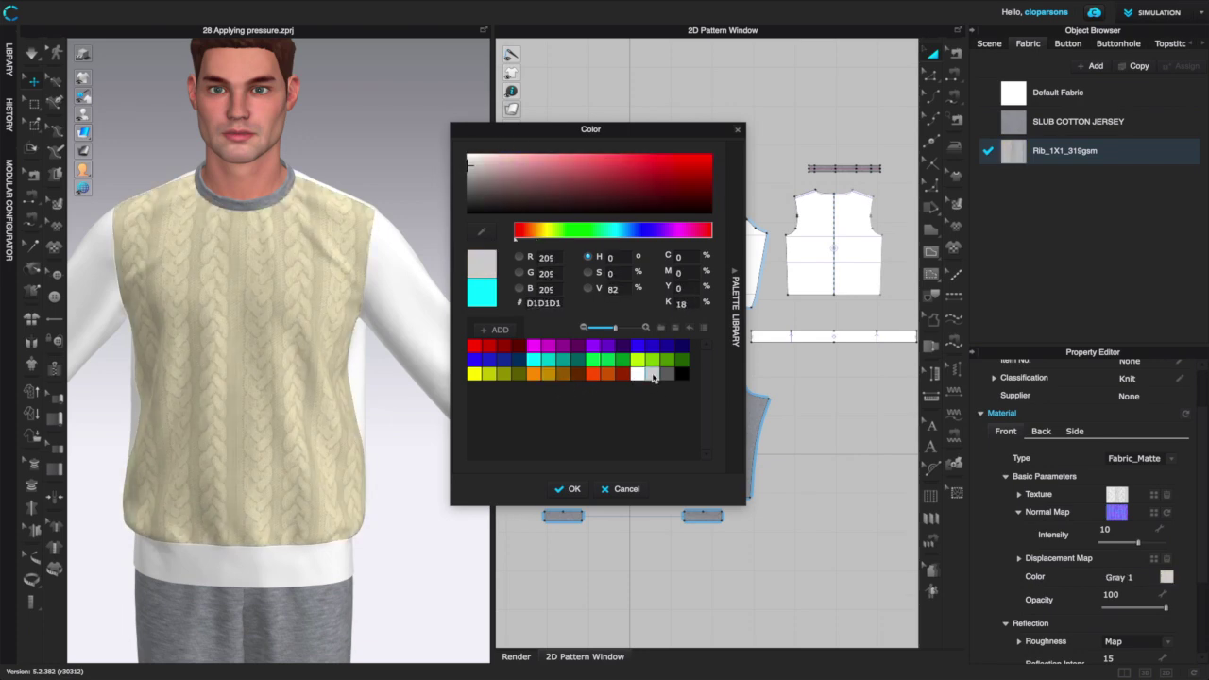
{"action": "left_click", "coordinate": [534, 346]}
{"action": "left_click", "coordinate": [482, 156]}
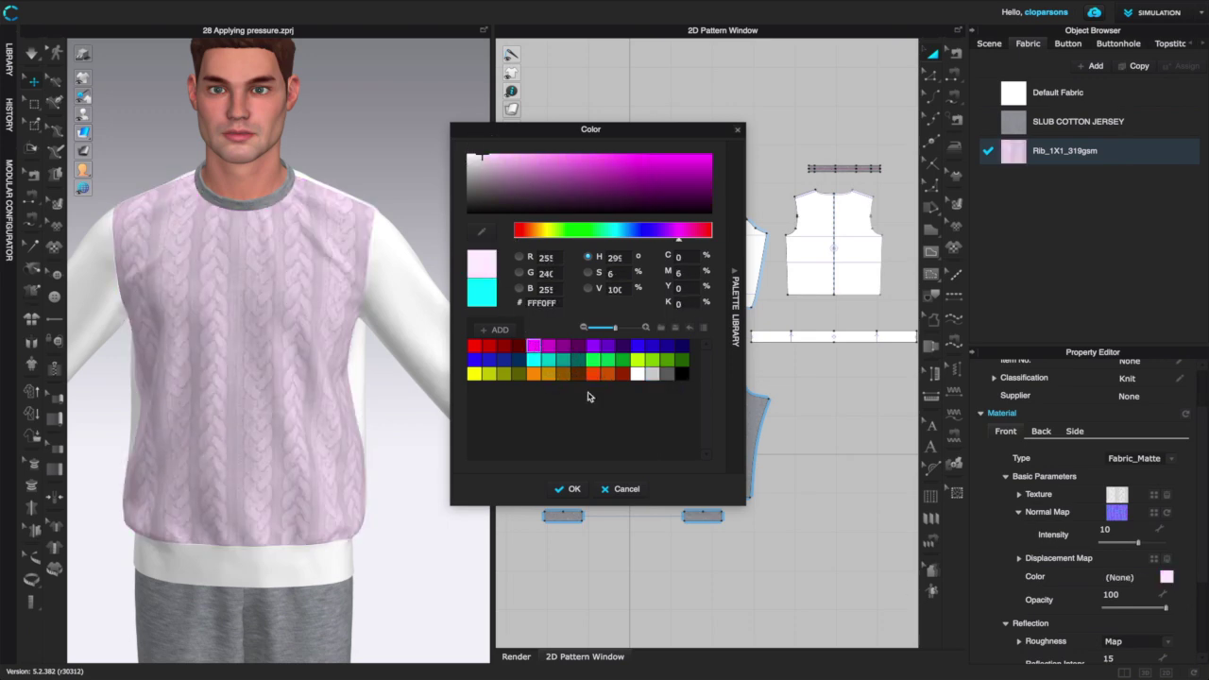
{"action": "left_click", "coordinate": [549, 373]}
{"action": "mouse_move", "coordinate": [482, 158]}
{"action": "left_mouse_down"}
{"action": "mouse_move", "coordinate": [493, 167]}
{"action": "mouse_move", "coordinate": [494, 151]}
{"action": "left_mouse_up"}
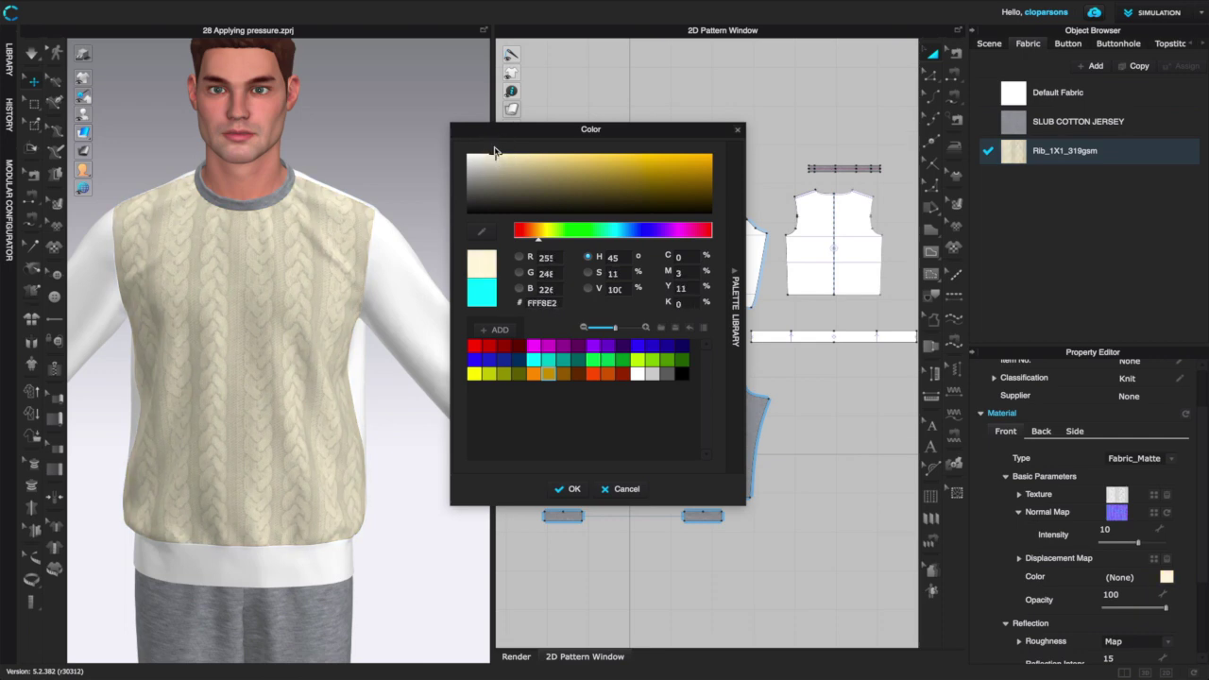
{"action": "left_click", "coordinate": [575, 489]}
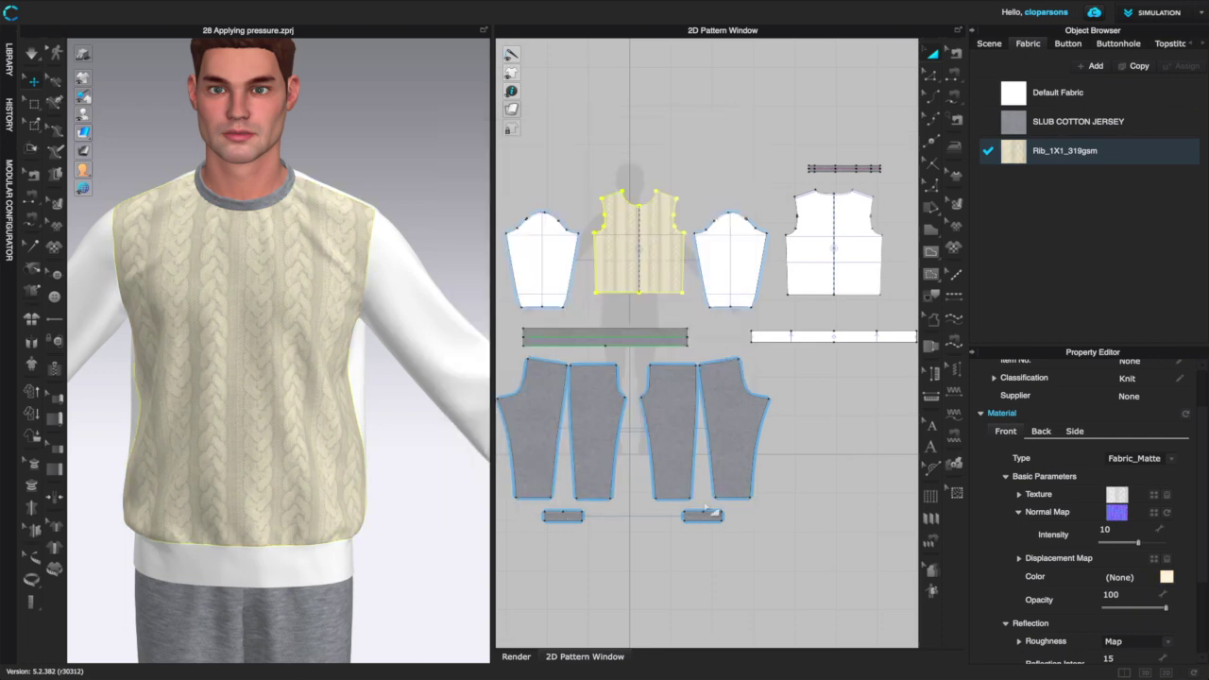
Scroll down the Property Editor and start choosing a new Normal Map image.
{"action": "scroll", "coordinate": [389, 379], "scroll_direction": "up", "scroll_amount": 6}
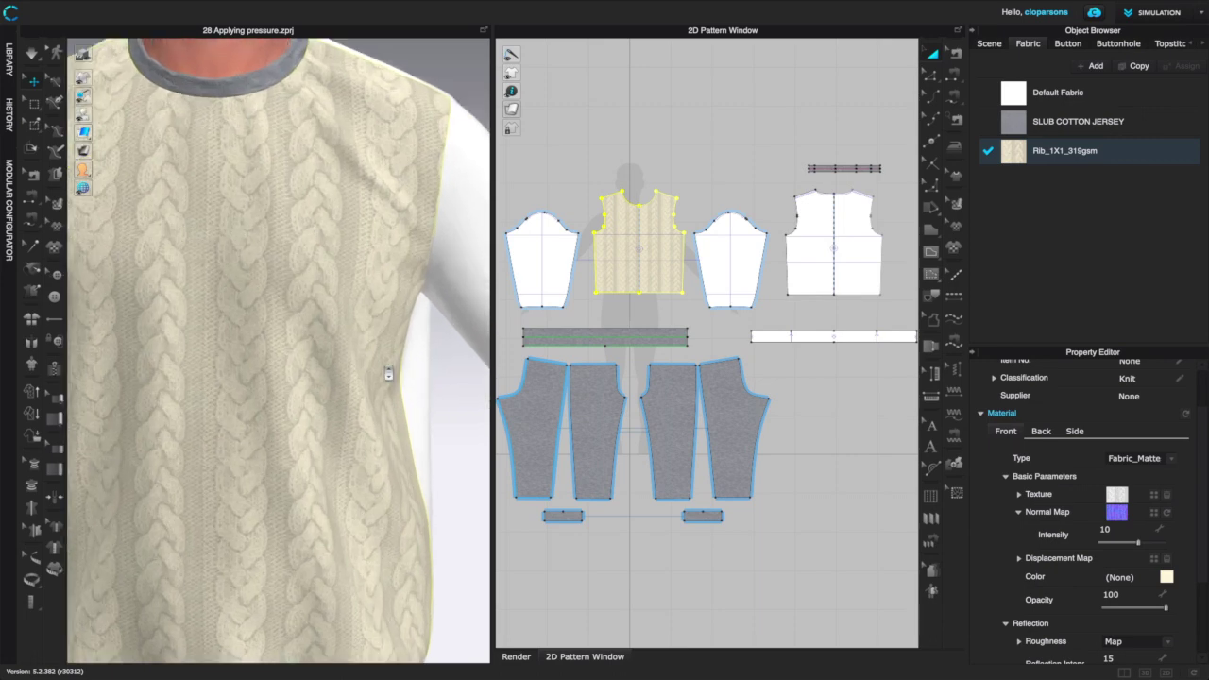
{"action": "scroll", "coordinate": [374, 364], "scroll_direction": "down", "scroll_amount": 2}
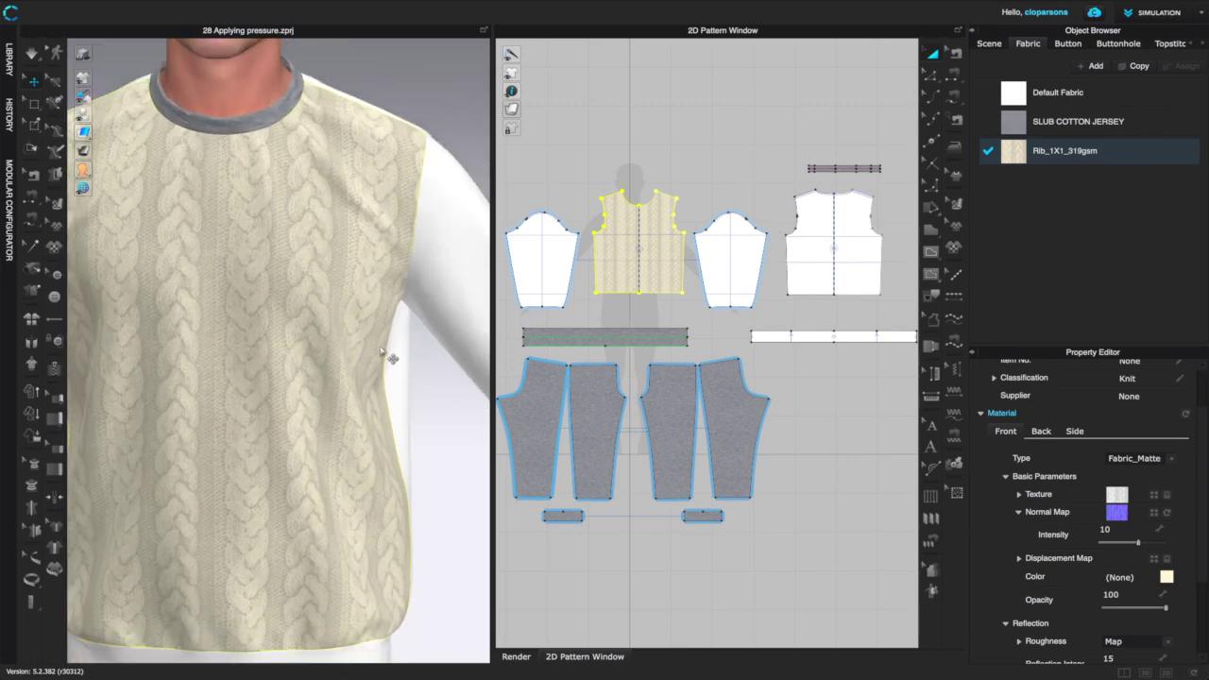
{"action": "scroll", "coordinate": [359, 327], "scroll_direction": "down", "scroll_amount": 3}
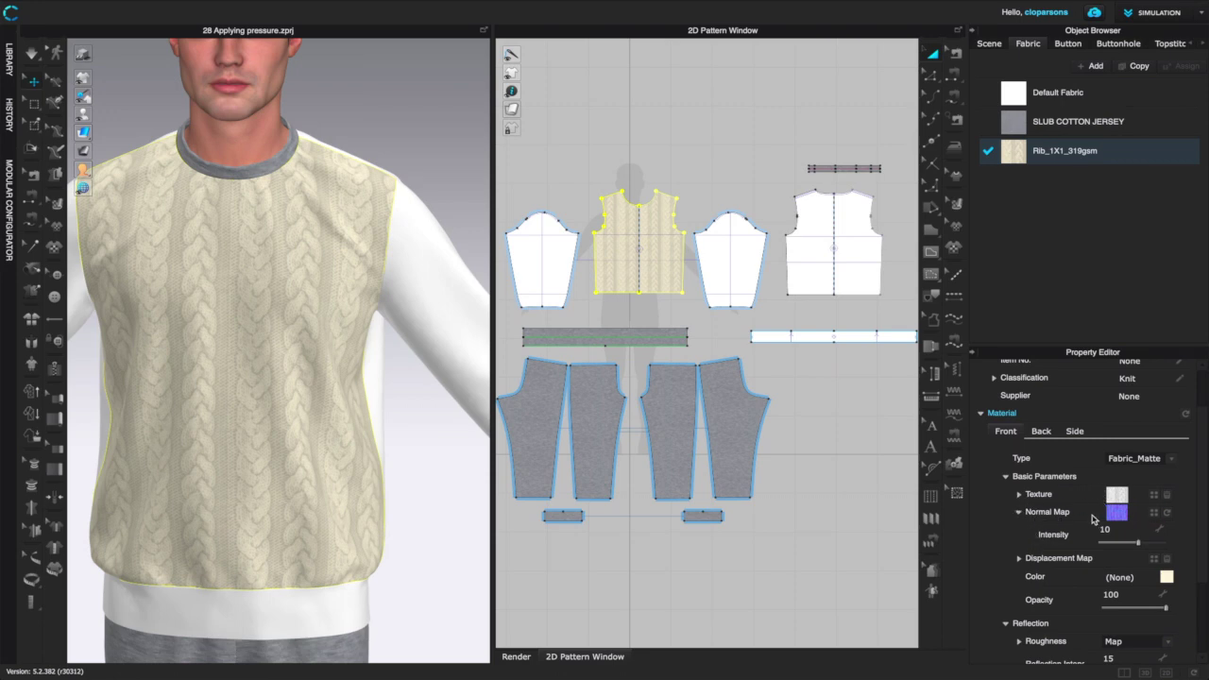
{"action": "left_click", "coordinate": [1154, 515]}
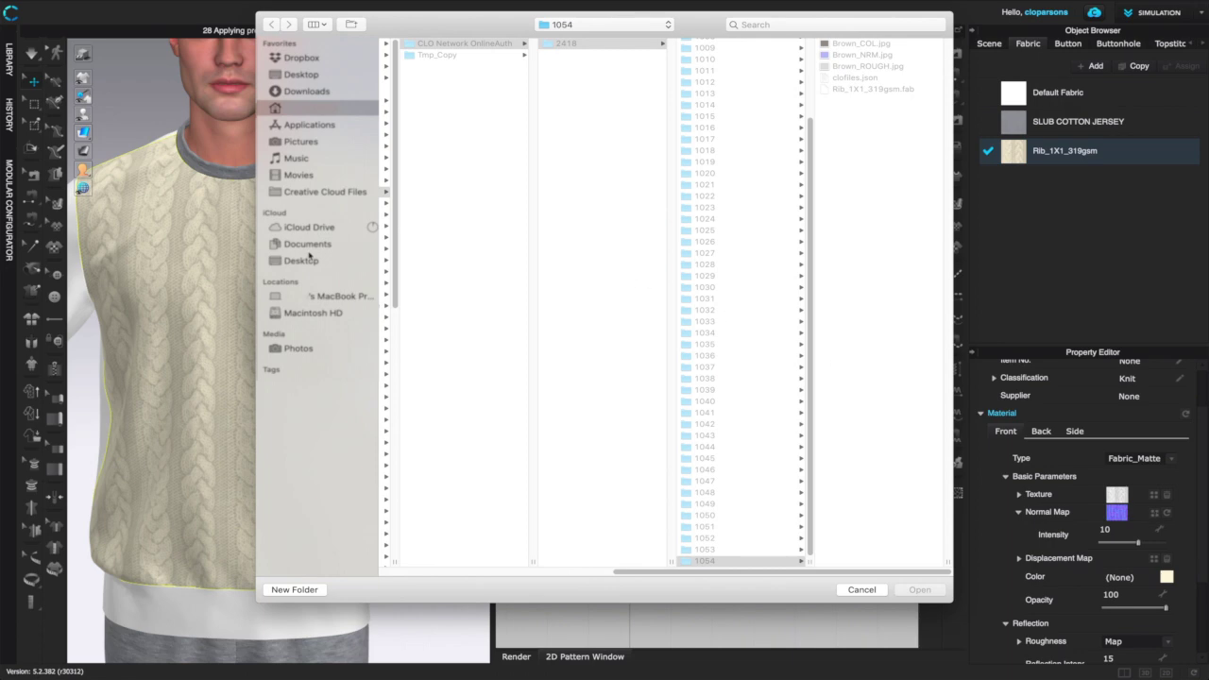
Load dbl cable_NMP.jpg from Documents > CLO swatches knits > Normal Map Knits as the normal map.
{"action": "left_click", "coordinate": [307, 244]}
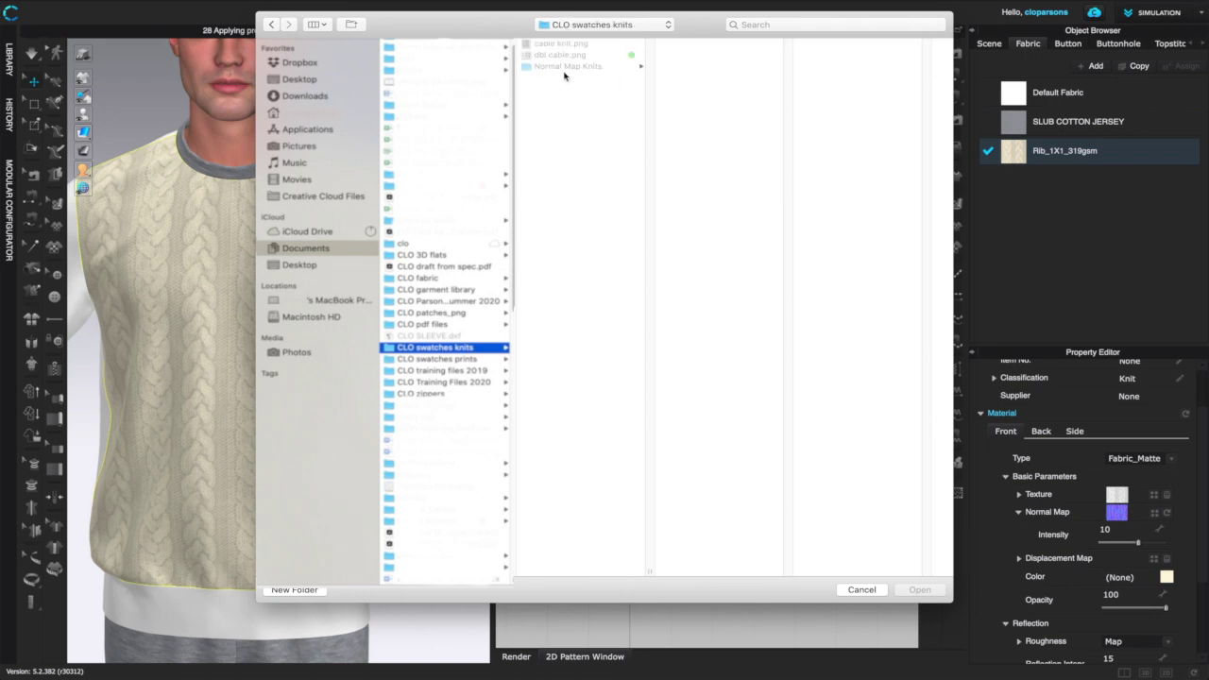
{"action": "left_click", "coordinate": [562, 66]}
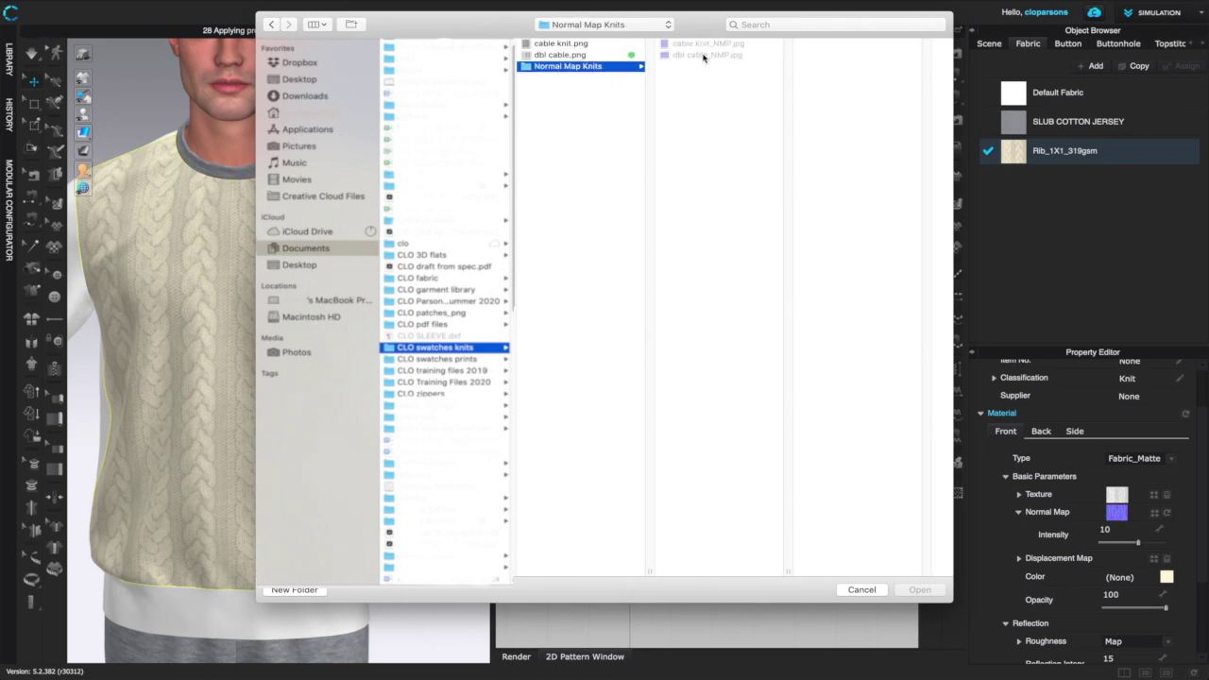
{"action": "left_click_drag", "start_coordinate": [710, 40], "coordinate": [730, 66]}
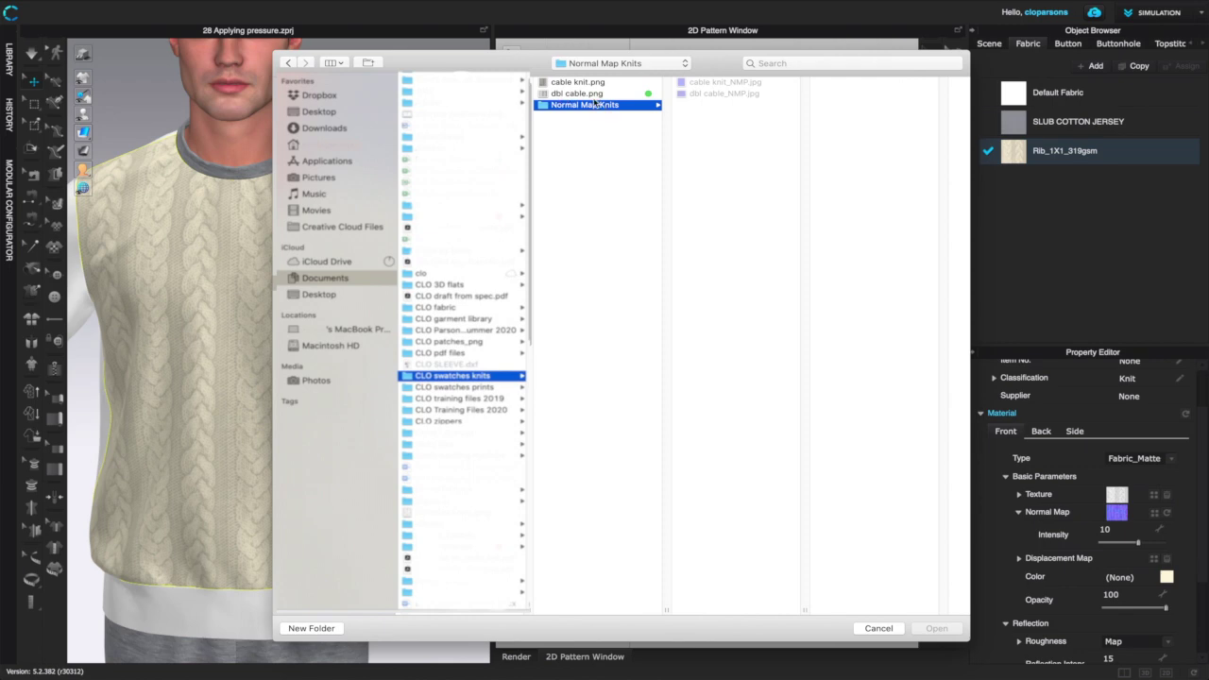
{"action": "left_click", "coordinate": [729, 94]}
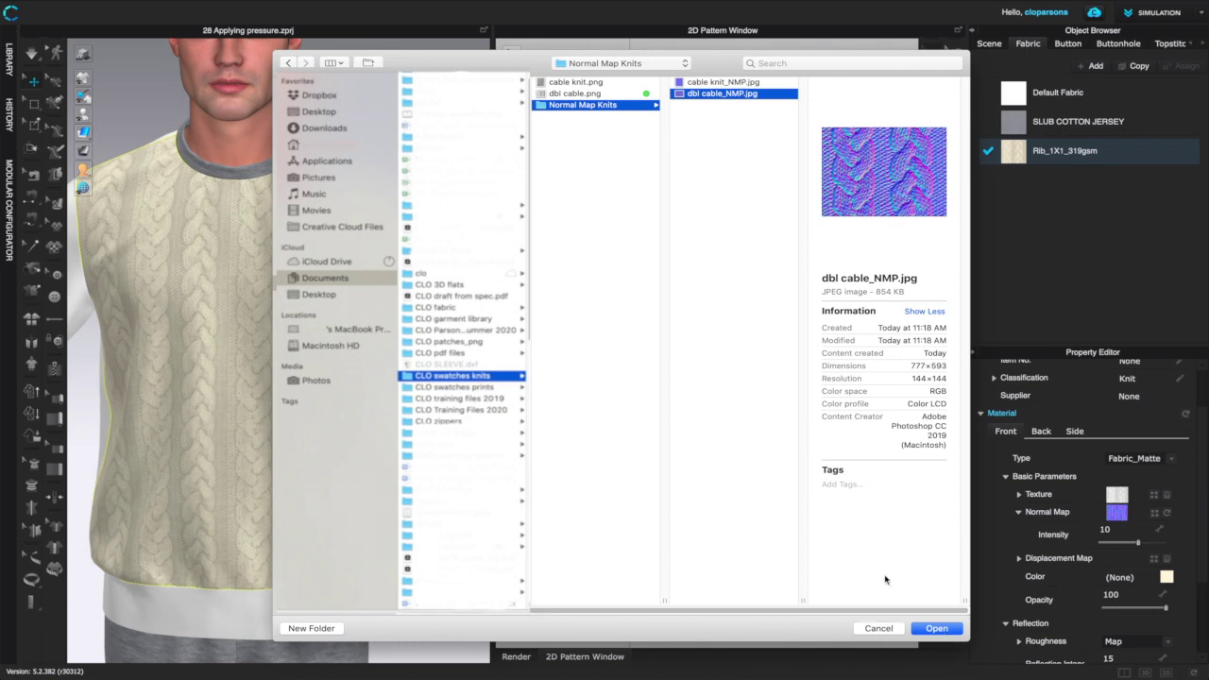
{"action": "left_click", "coordinate": [950, 633]}
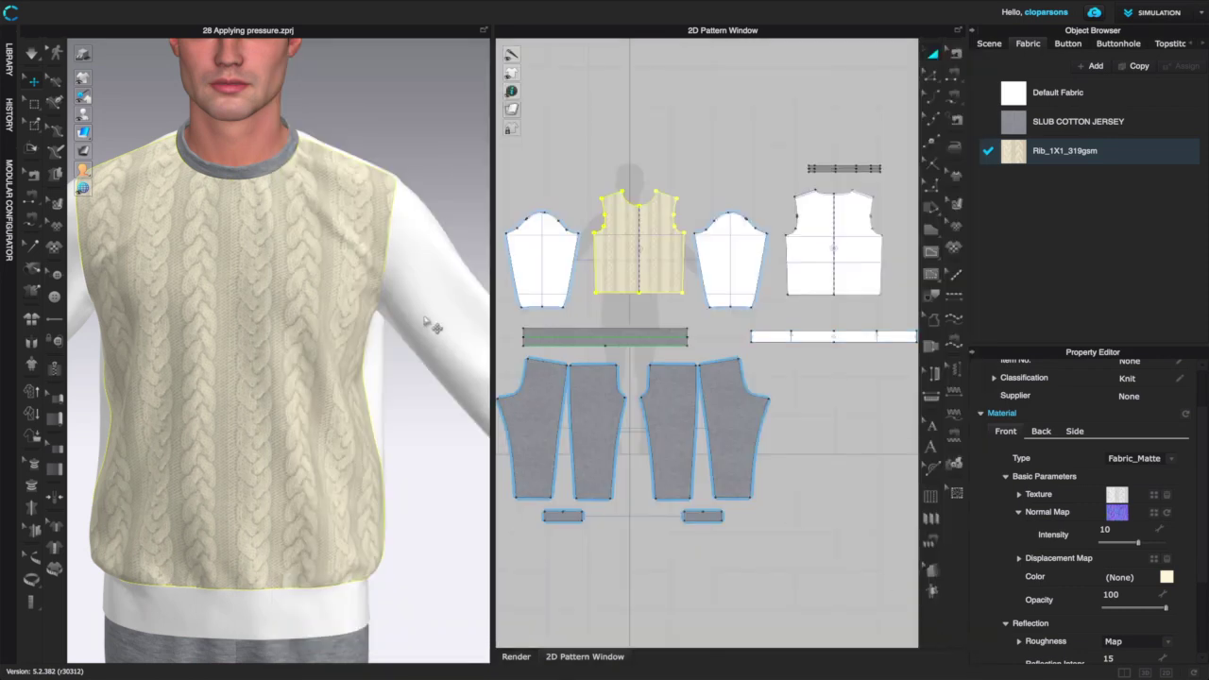
Collapse the Object Browser and Property Editor and switch to the 3D-only layout.
{"action": "scroll", "coordinate": [304, 348], "scroll_direction": "up", "scroll_amount": 5}
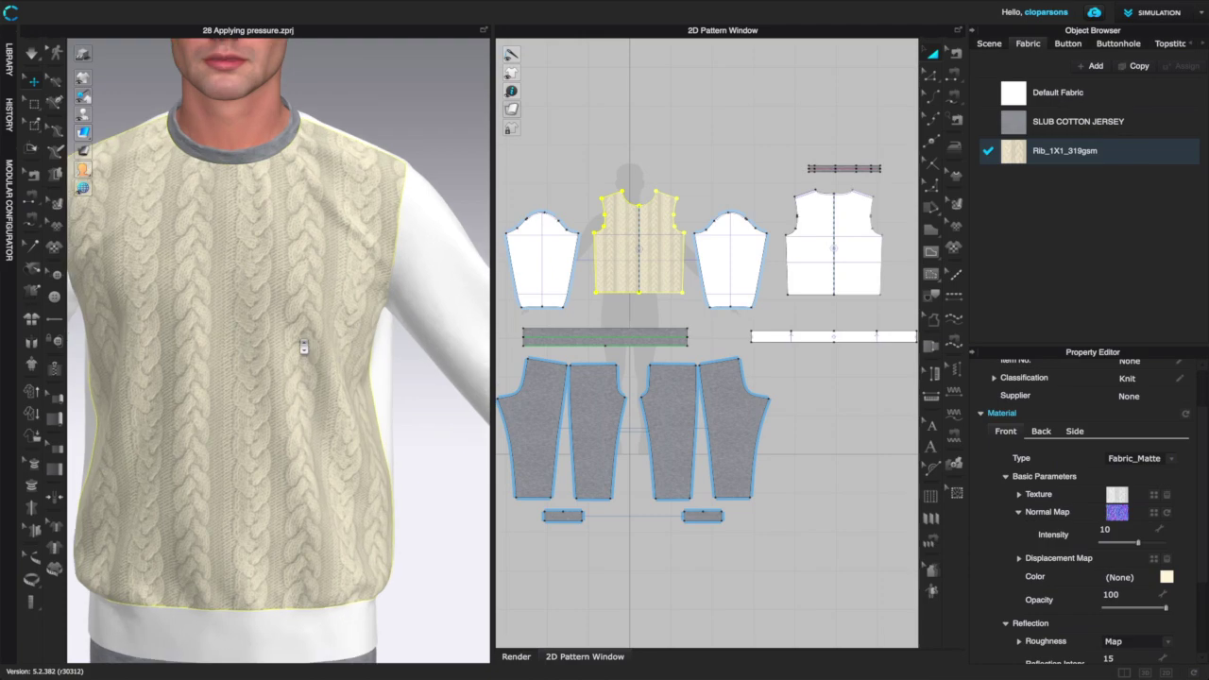
{"action": "scroll", "coordinate": [304, 347], "scroll_direction": "up", "scroll_amount": 3}
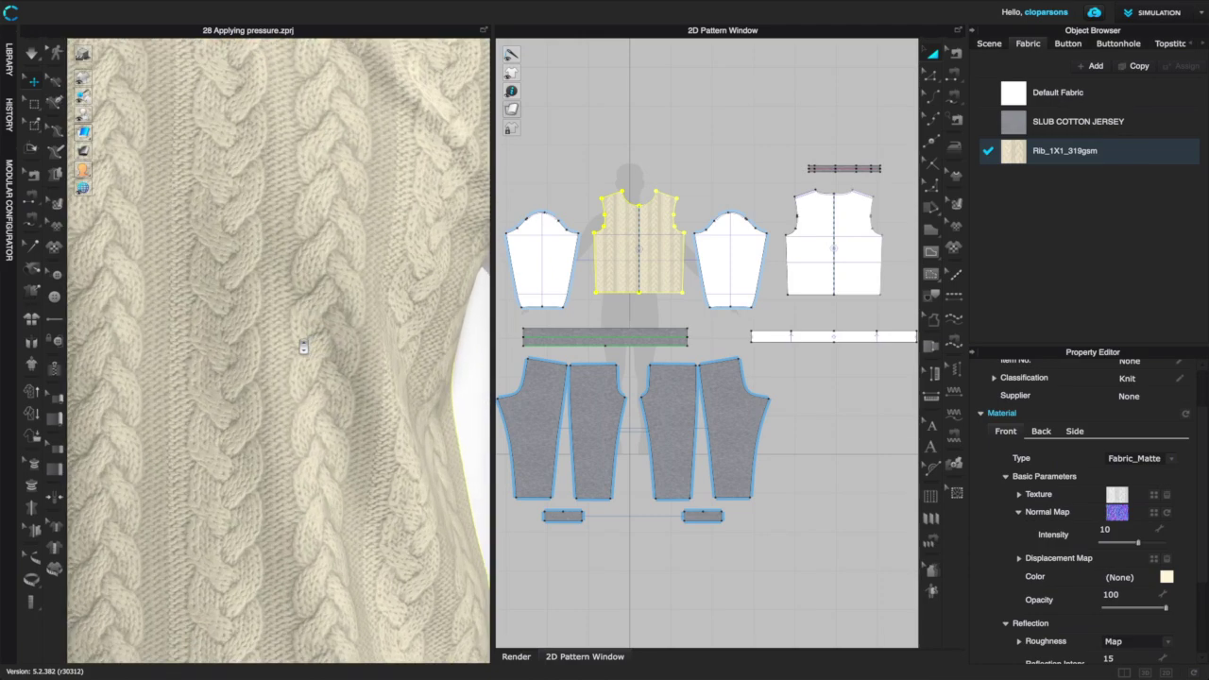
{"action": "scroll", "coordinate": [304, 348], "scroll_direction": "down", "scroll_amount": 8}
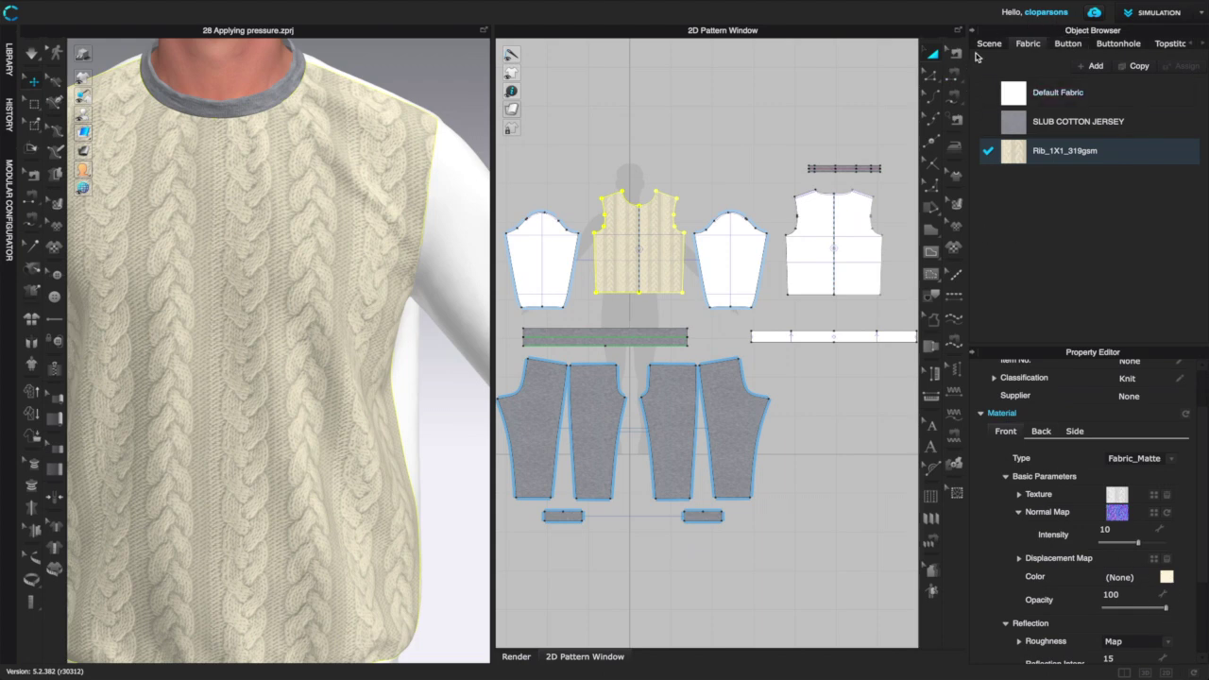
{"action": "left_click", "coordinate": [974, 35]}
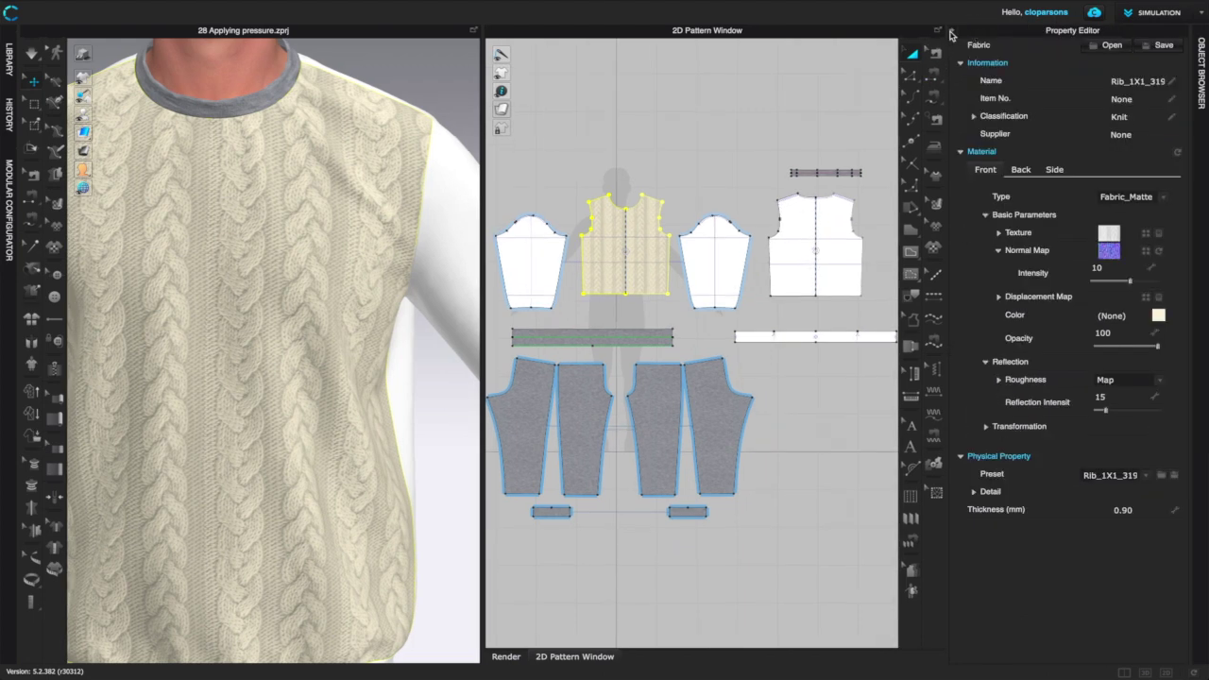
{"action": "left_click", "coordinate": [951, 35]}
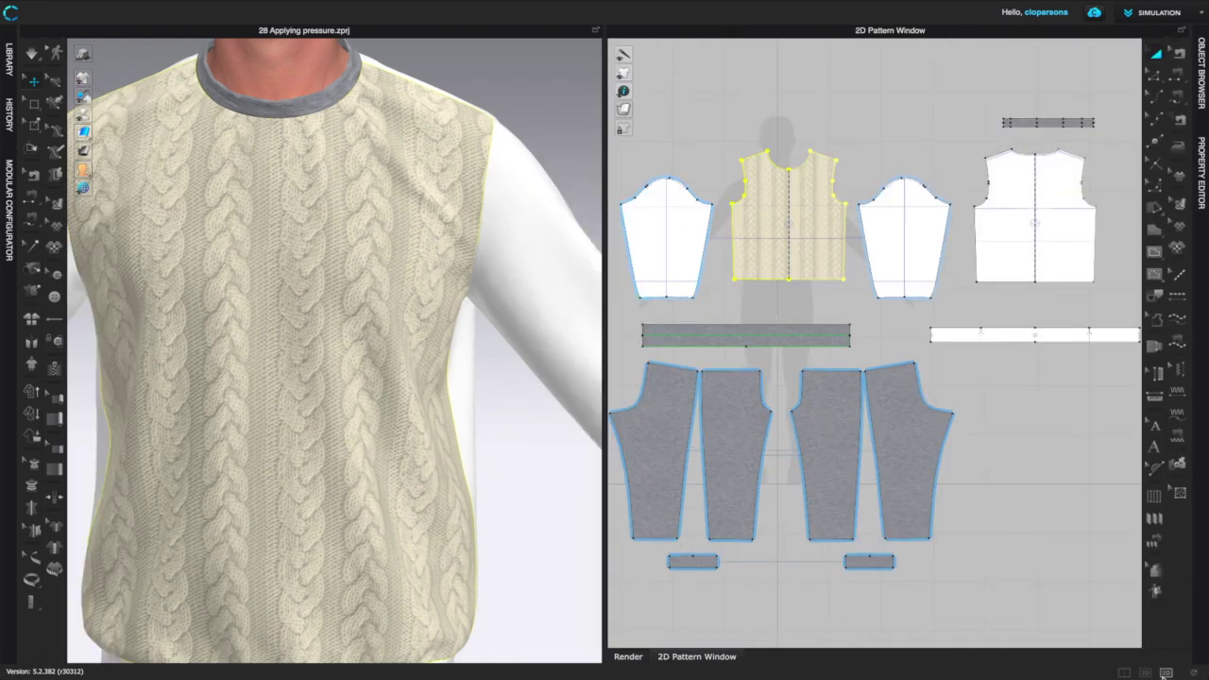
{"action": "left_click", "coordinate": [1128, 673]}
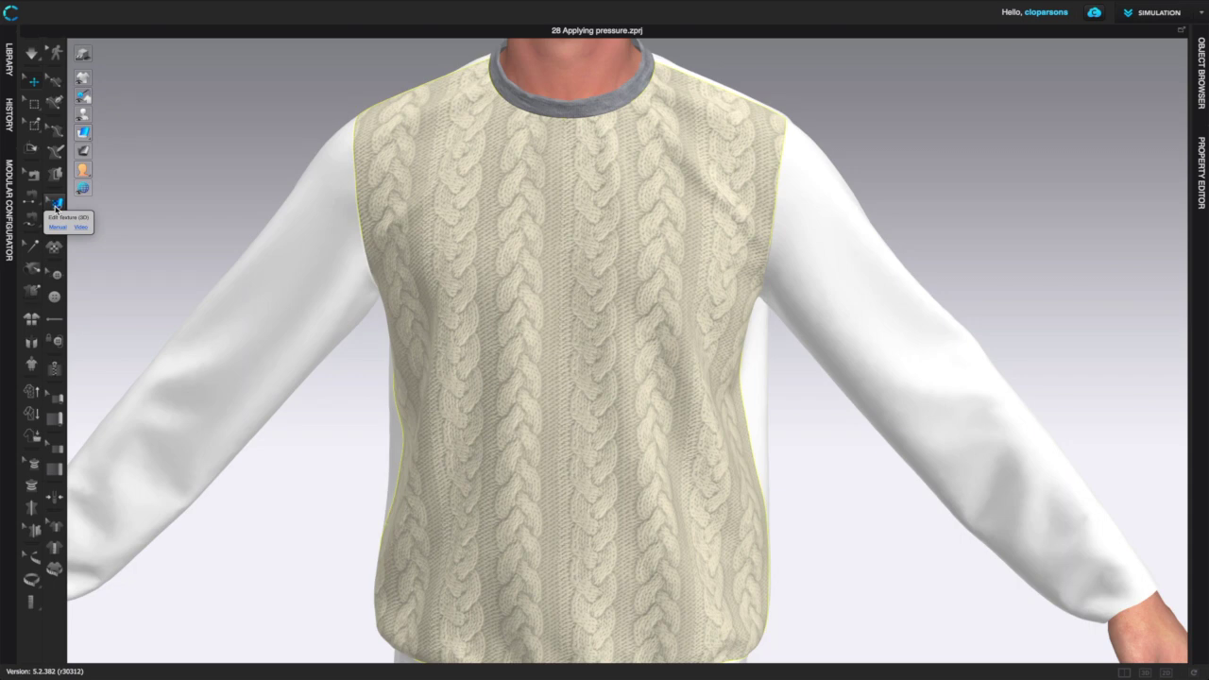
{"action": "left_click", "coordinate": [55, 208]}
Select the front panel's texture and rotate it so the cables run diagonally.
{"action": "left_click", "coordinate": [614, 194]}
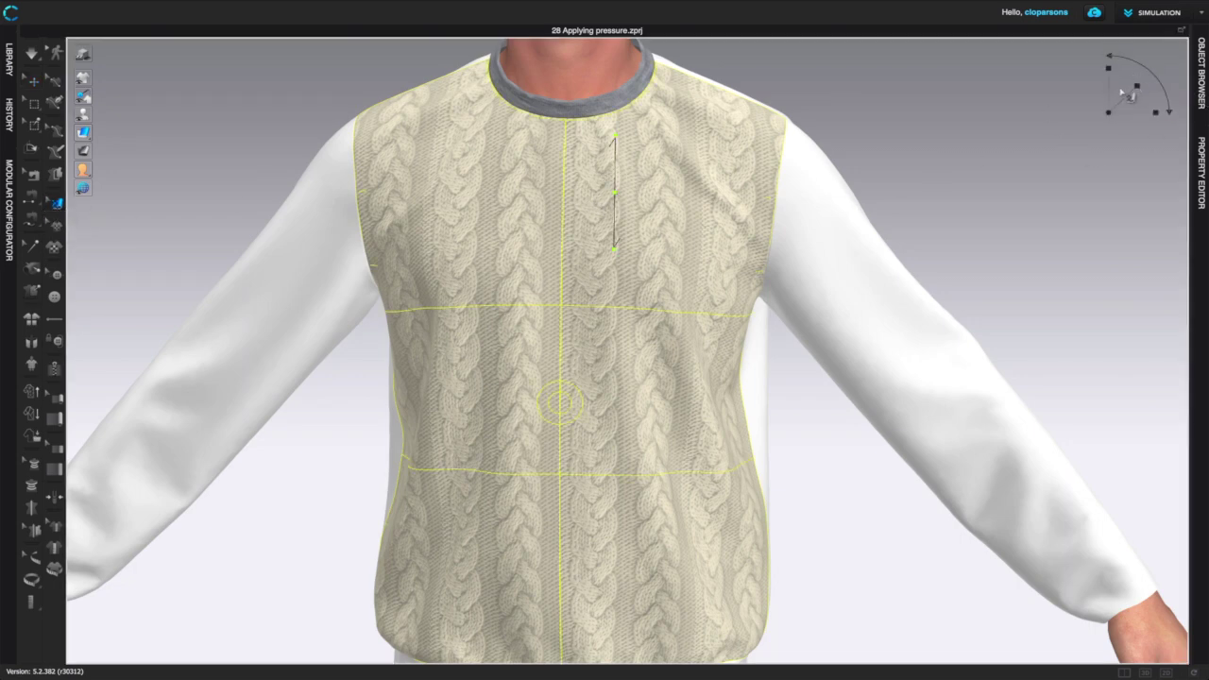
{"action": "left_click_drag", "start_coordinate": [1124, 94], "coordinate": [1143, 115]}
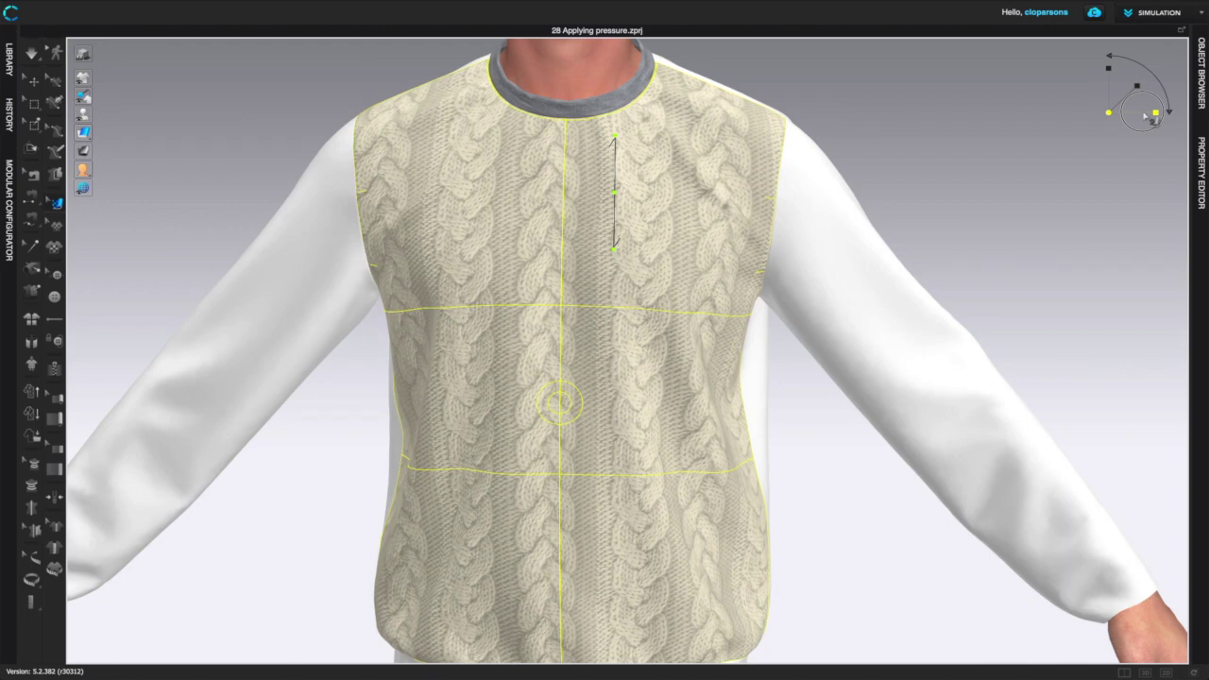
{"action": "left_click_drag", "start_coordinate": [1151, 77], "coordinate": [1150, 119]}
Exit texture editing, return to the front view, and orbit and zoom to check the diagonal cables.
{"action": "key", "text": "q"}
{"action": "key", "text": "2"}
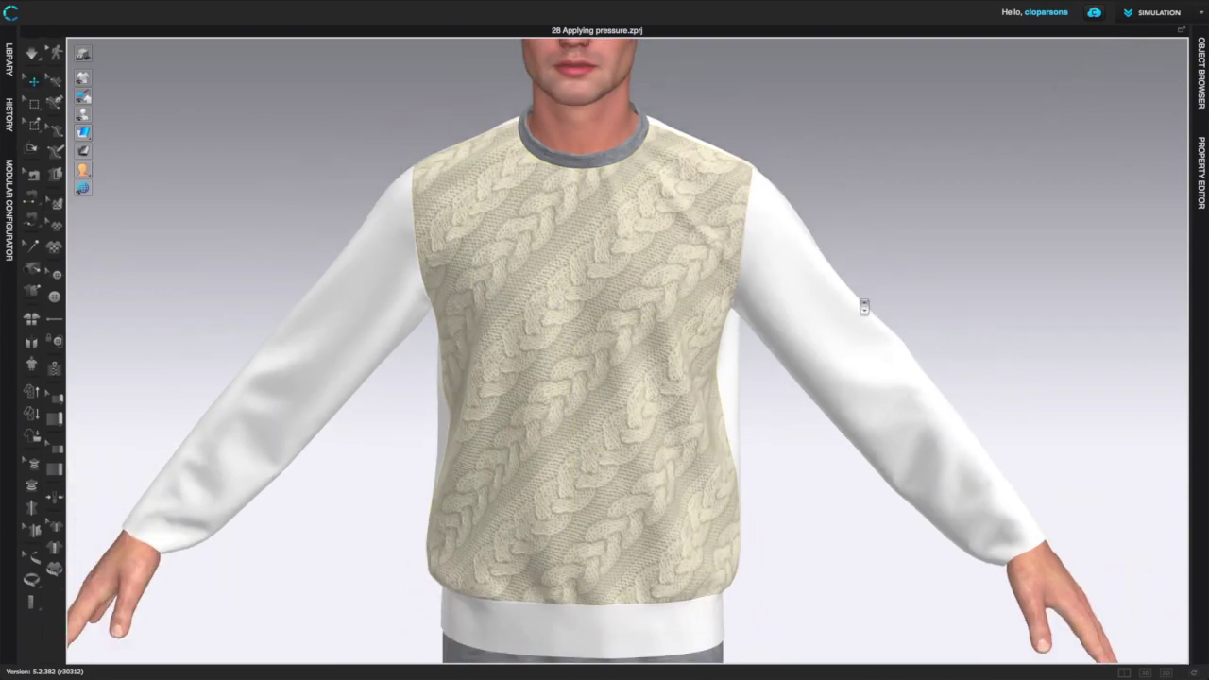
{"action": "mouse_move", "coordinate": [907, 375]}
{"action": "right_mouse_down"}
{"action": "mouse_move", "coordinate": [575, 343]}
{"action": "mouse_move", "coordinate": [572, 394]}
{"action": "mouse_move", "coordinate": [658, 410]}
{"action": "mouse_move", "coordinate": [815, 406]}
{"action": "mouse_move", "coordinate": [912, 362]}
{"action": "right_mouse_up"}
{"action": "scroll", "coordinate": [885, 370], "scroll_direction": "up", "scroll_amount": 3}
{"action": "scroll", "coordinate": [885, 370], "scroll_direction": "up", "scroll_amount": 2}
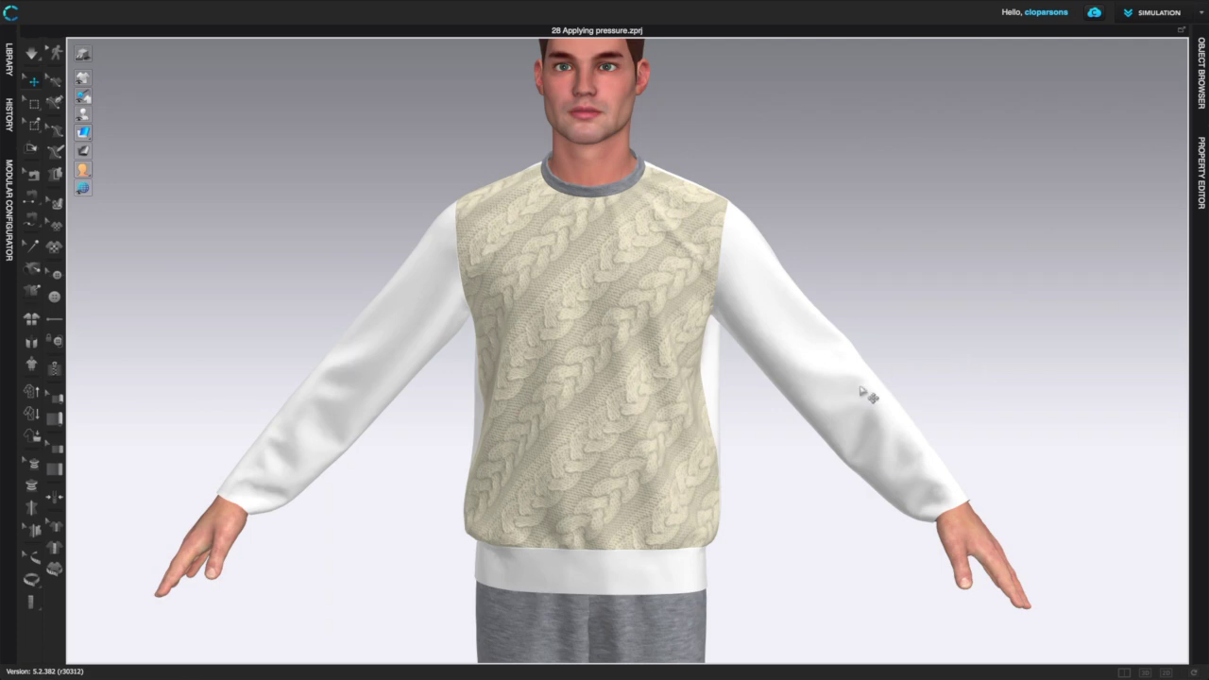
{"action": "scroll", "coordinate": [861, 392], "scroll_direction": "up", "scroll_amount": 2}
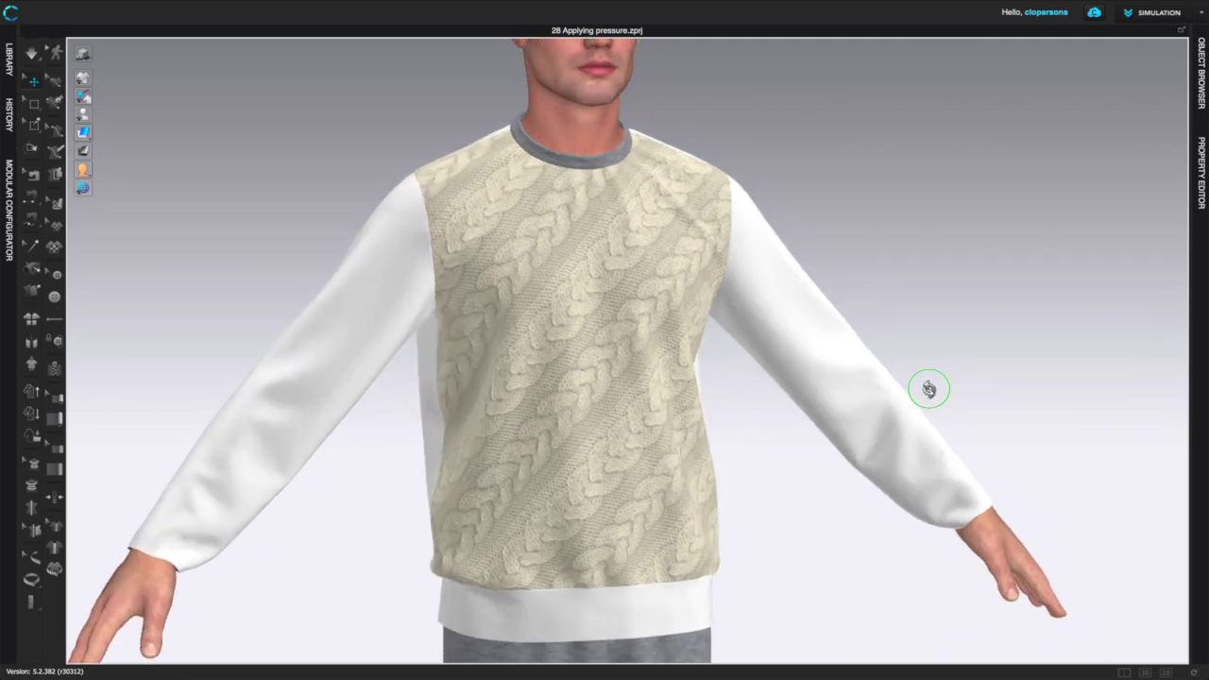